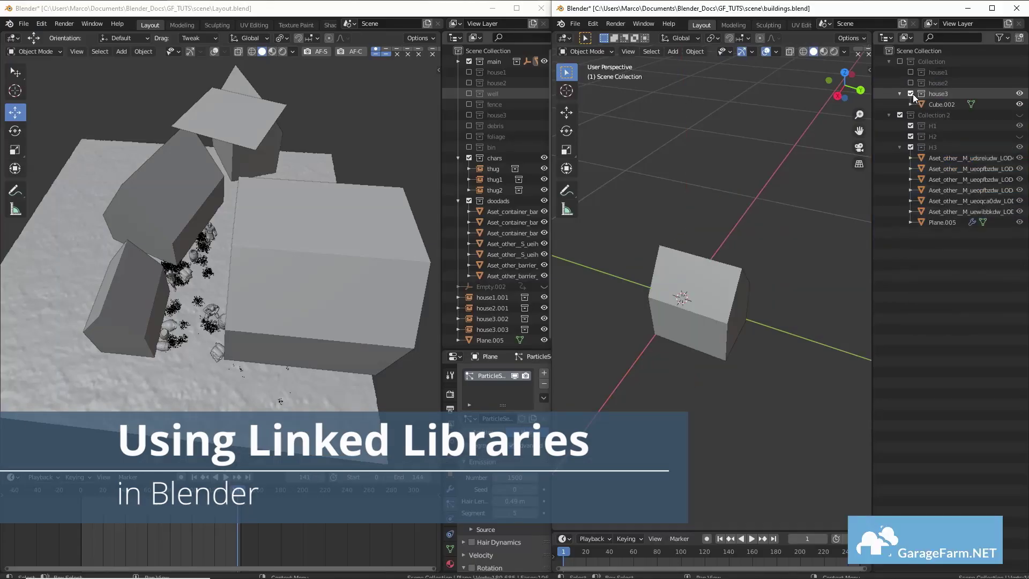
# Exclude the house3 collection in the buildings.blend outliner so its cube disappears
pyautogui.click(910, 94)
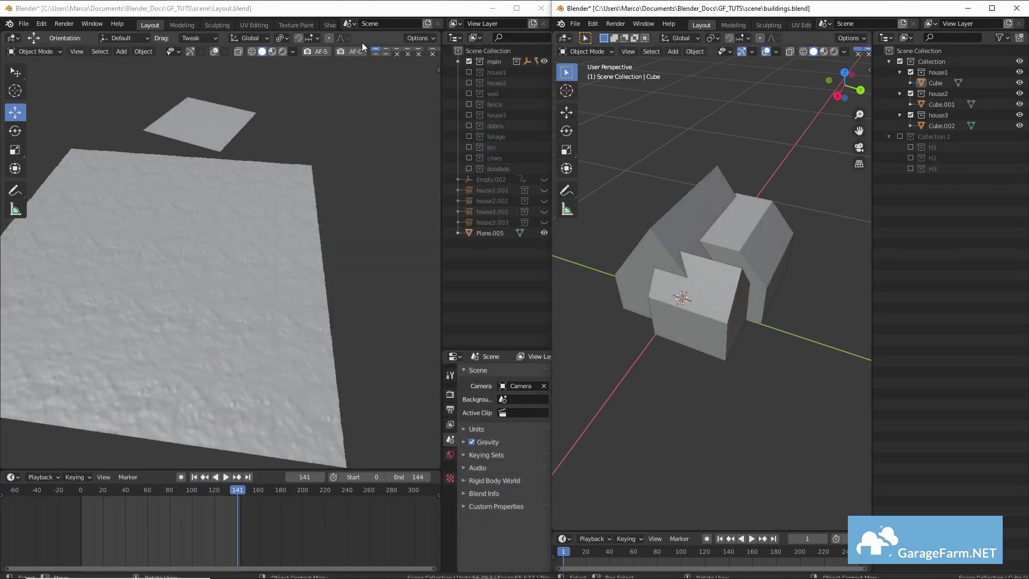
# Exclude the house1, house2 and house3 collections in buildings.blend's outliner
pyautogui.click(348, 15)
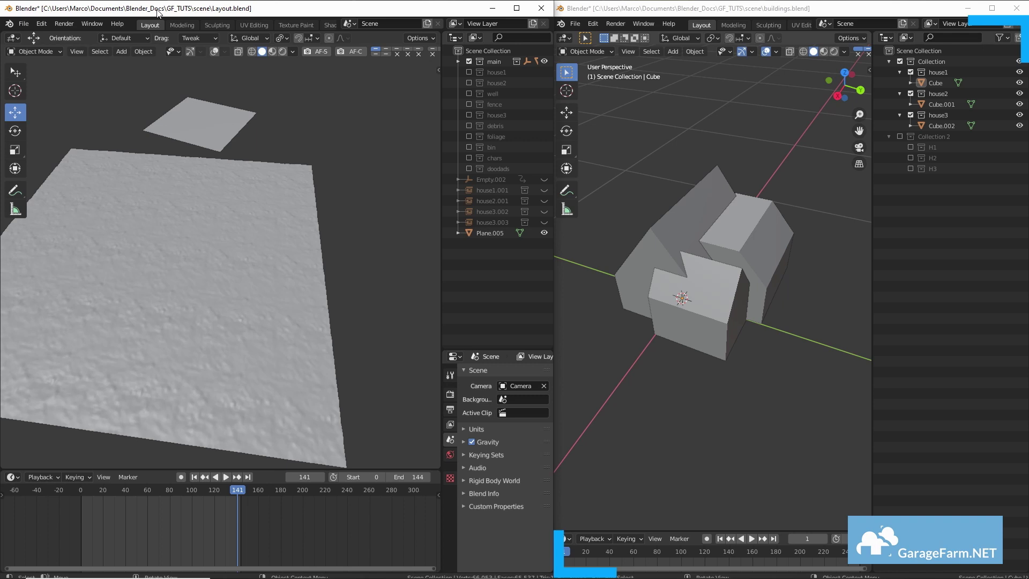
pyautogui.click(608, 12)
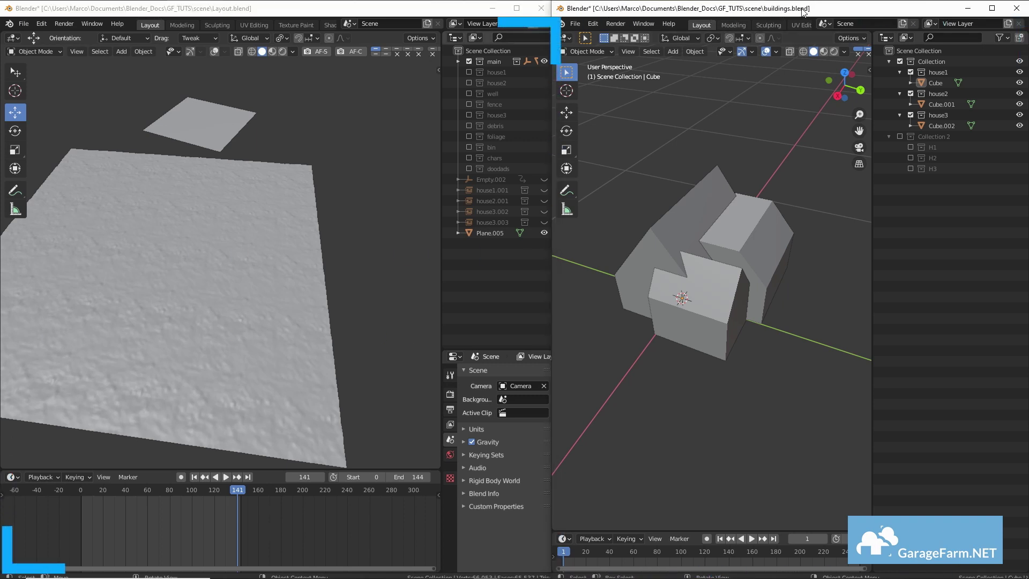
pyautogui.click(180, 11)
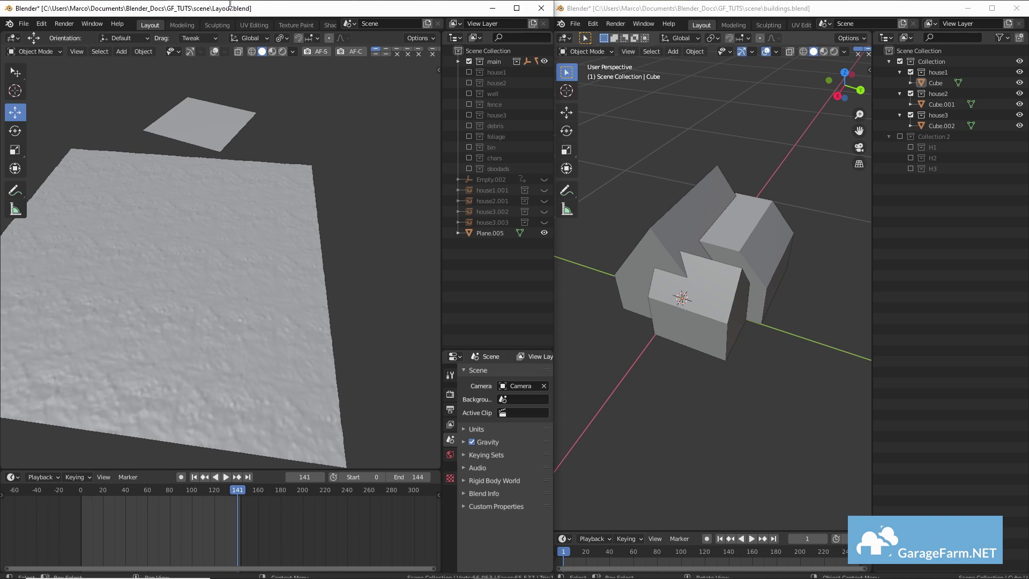
pyautogui.click(877, 144)
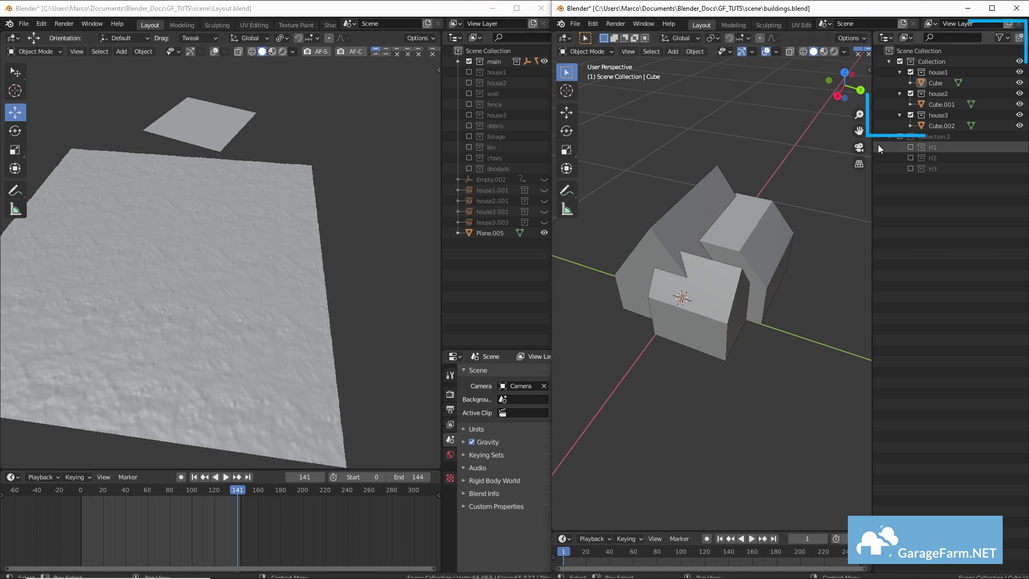
pyautogui.click(910, 72)
pyautogui.click(910, 83)
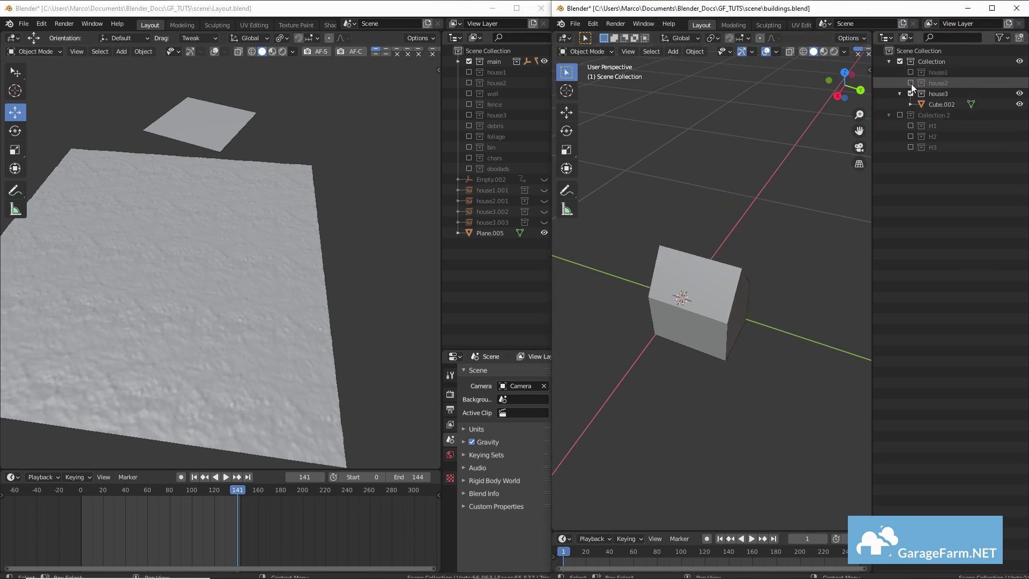
pyautogui.click(910, 94)
# Preview house1, house2 and house3 one at a time, excluding each again afterward
pyautogui.click(910, 71)
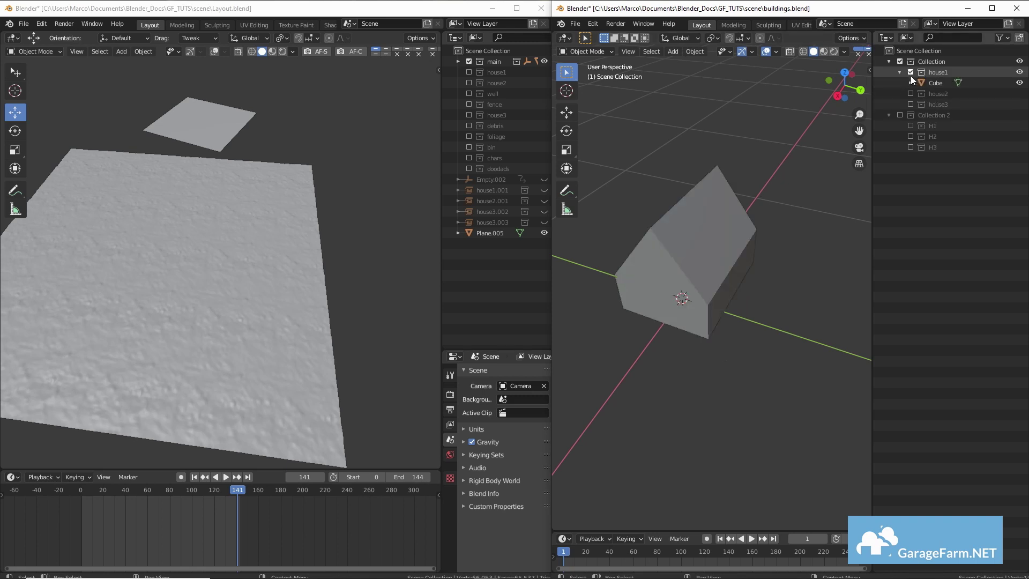
pyautogui.click(910, 71)
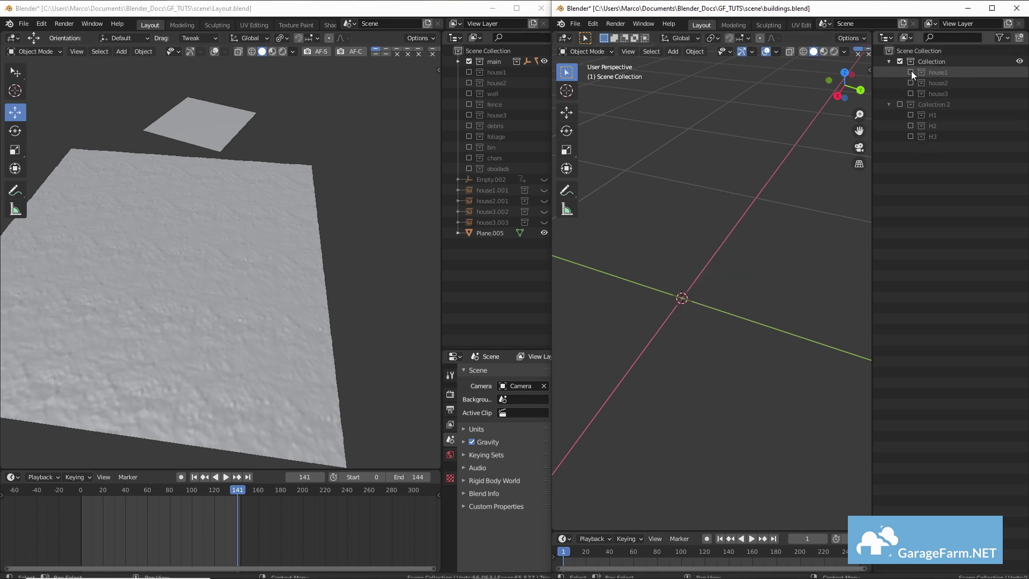
pyautogui.click(910, 83)
pyautogui.click(910, 83)
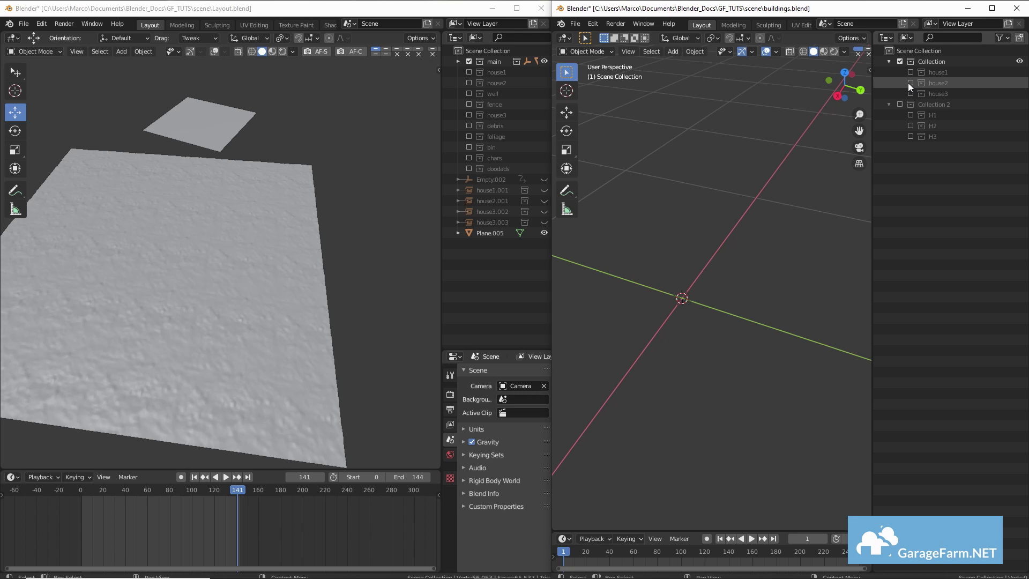
pyautogui.click(910, 93)
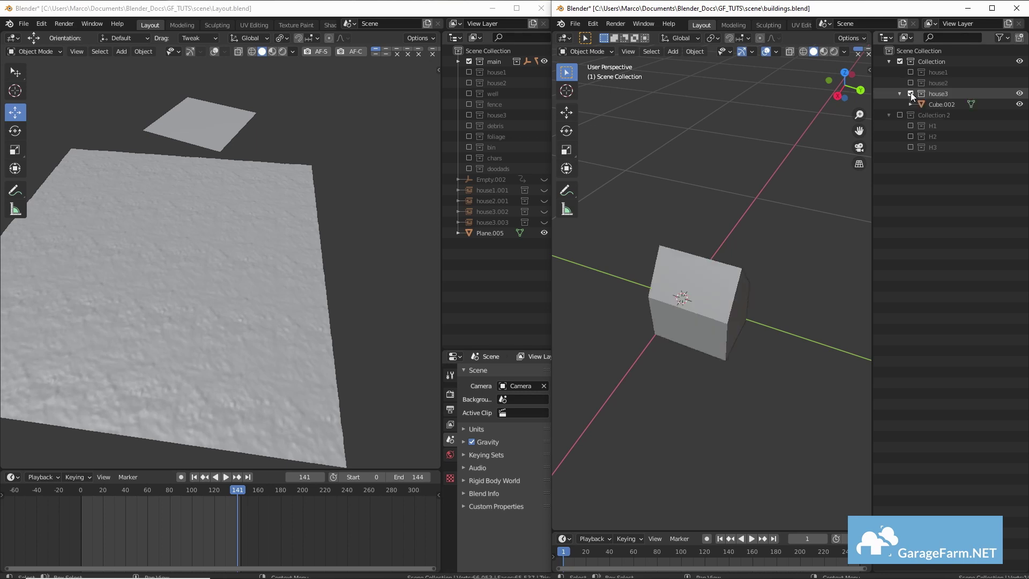
pyautogui.click(910, 94)
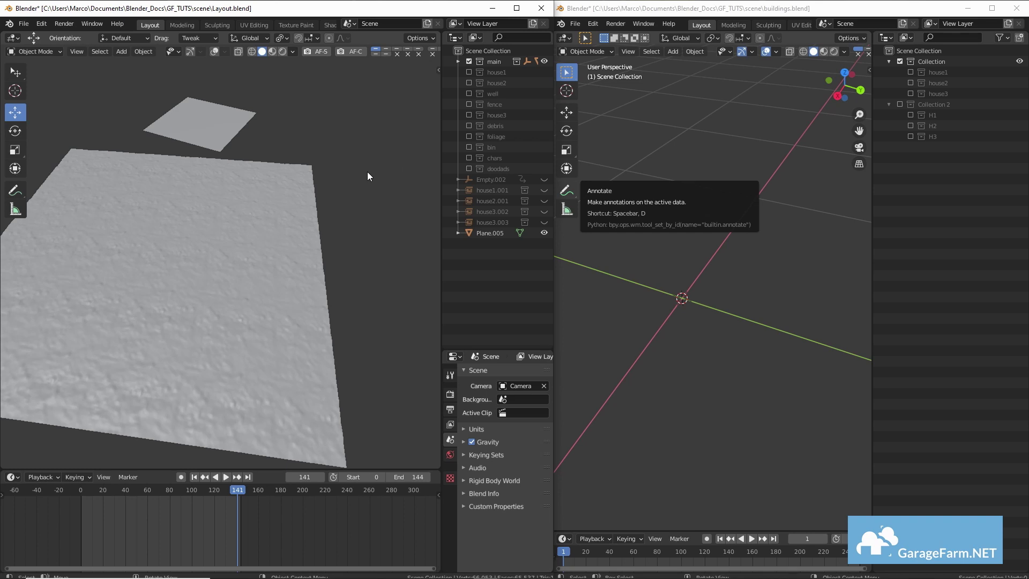
# Briefly show the old house1.001, house2.001 and house3.002 instances, then hide them again
pyautogui.moveTo(368, 175); pyautogui.dragTo(255, 189, button='middle')
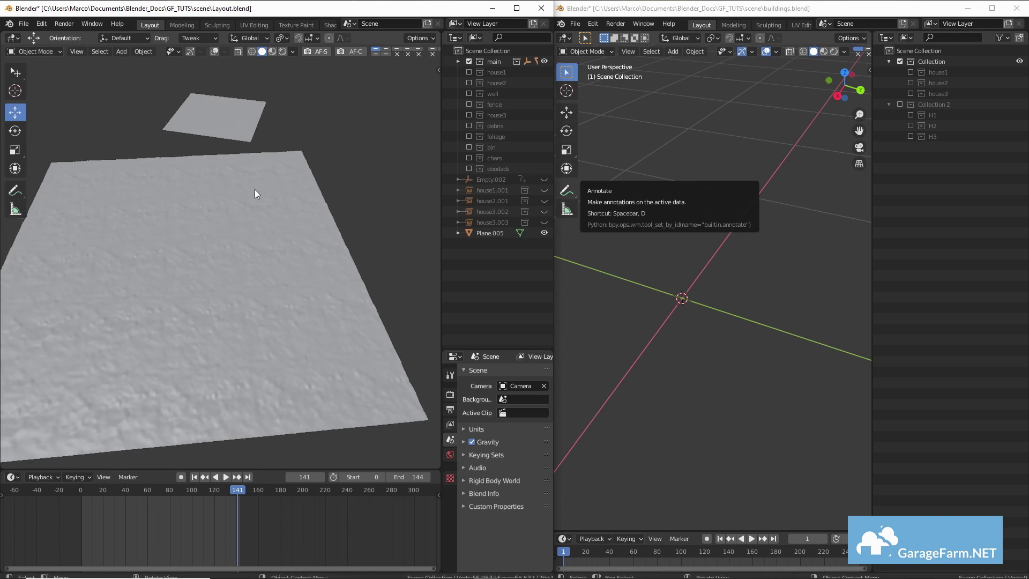
pyautogui.click(23, 25)
pyautogui.click(544, 190)
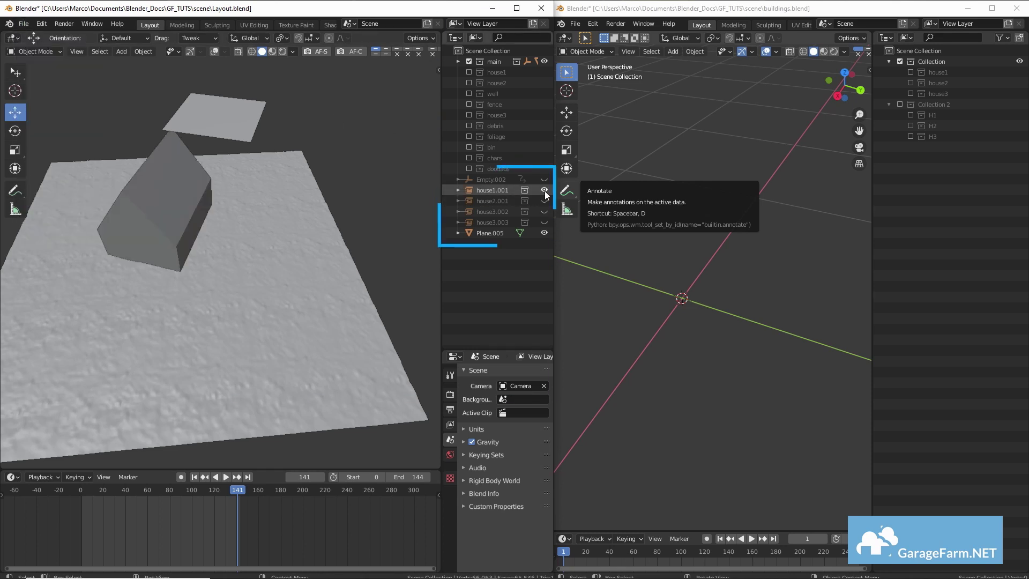
pyautogui.click(543, 200)
pyautogui.click(544, 211)
pyautogui.moveTo(143, 252); pyautogui.dragTo(401, 224, button='middle')
pyautogui.moveTo(544, 211); pyautogui.dragTo(543, 189)
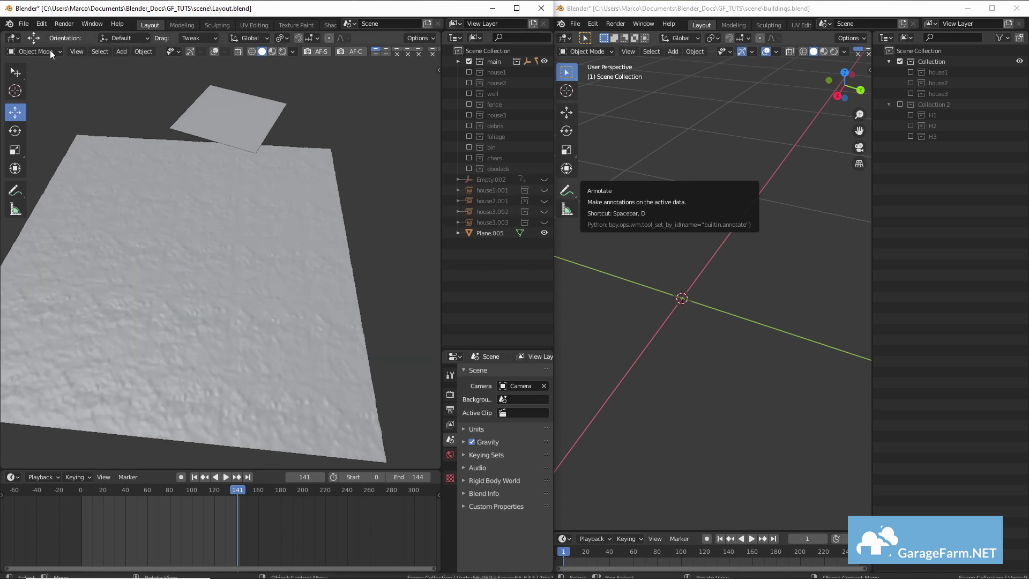
# Link the house1, house2 and house3 collections from buildings.blend via File > Link
pyautogui.click(23, 25)
pyautogui.click(72, 132)
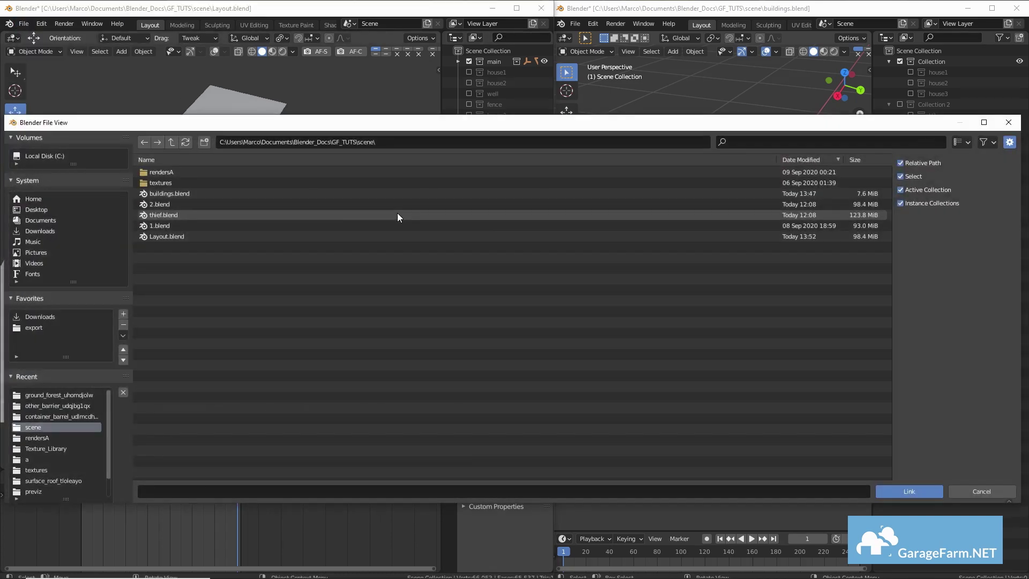
pyautogui.doubleClick(223, 191)
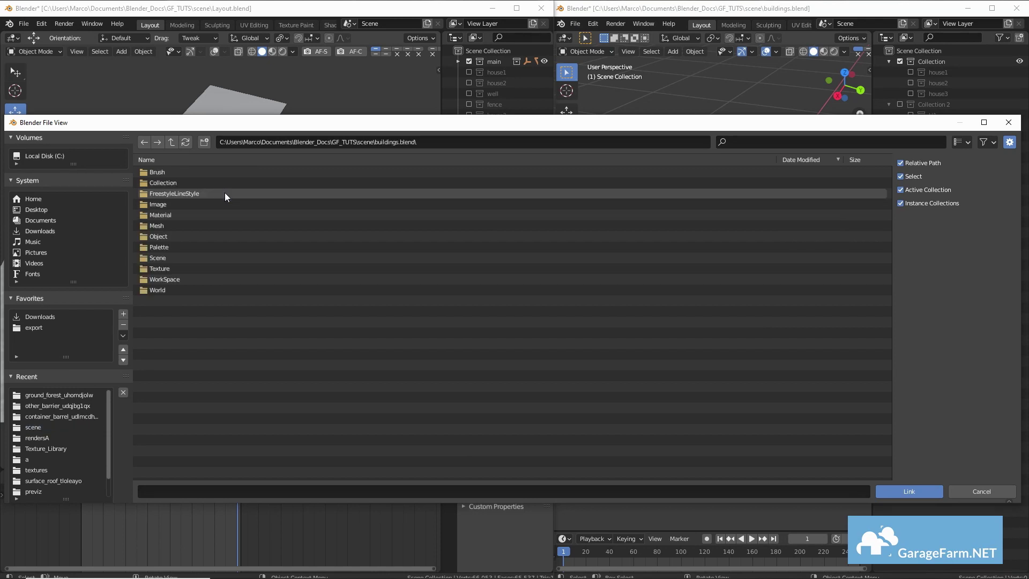
pyautogui.doubleClick(211, 182)
pyautogui.click(198, 225)
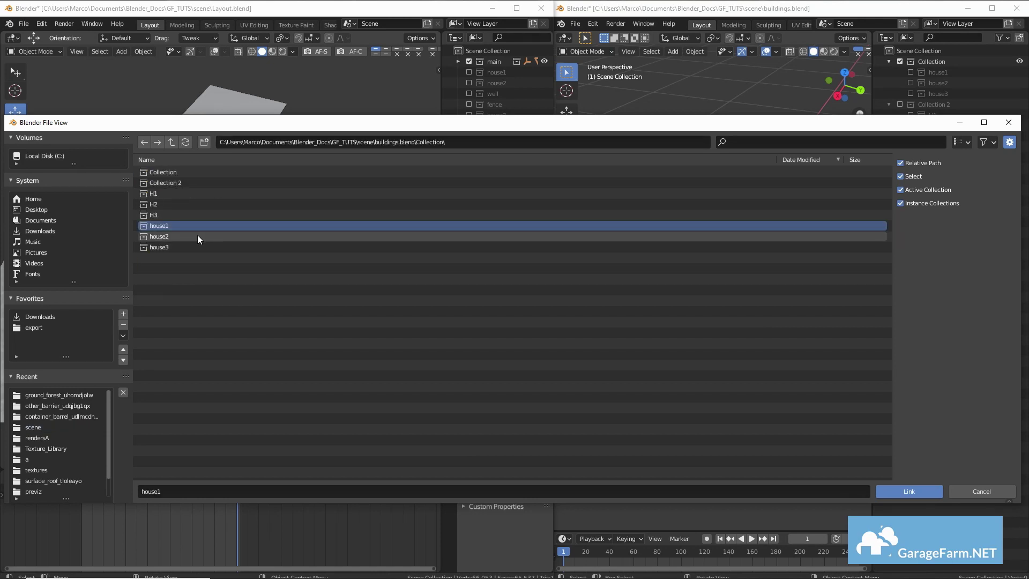
pyautogui.keyDown('shift'); pyautogui.click(197, 236); pyautogui.keyUp('shift')
pyautogui.keyDown('shift'); pyautogui.click(195, 246); pyautogui.keyUp('shift')
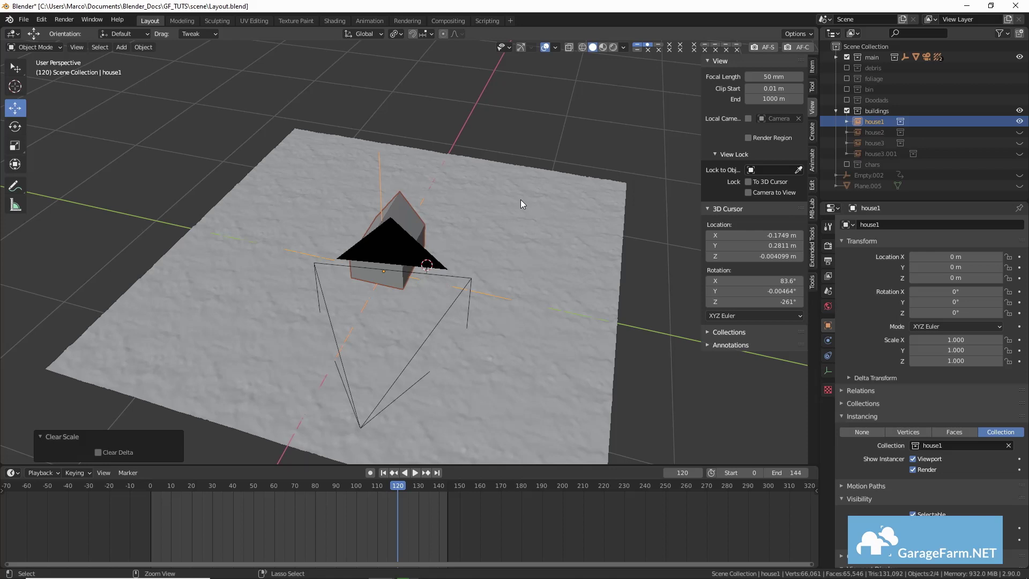
# Switch to camera view, include the Doodads collection, and show the ground's ParticleSettings.001 hair
pyautogui.moveTo(520, 199); pyautogui.dragTo(407, 241, button='middle')
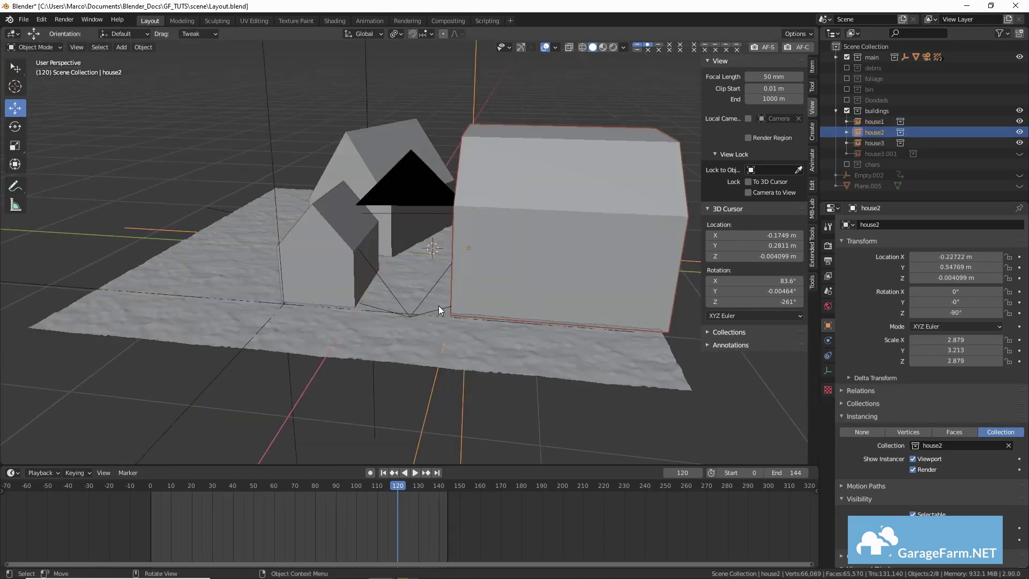
pyautogui.press('KP_0')
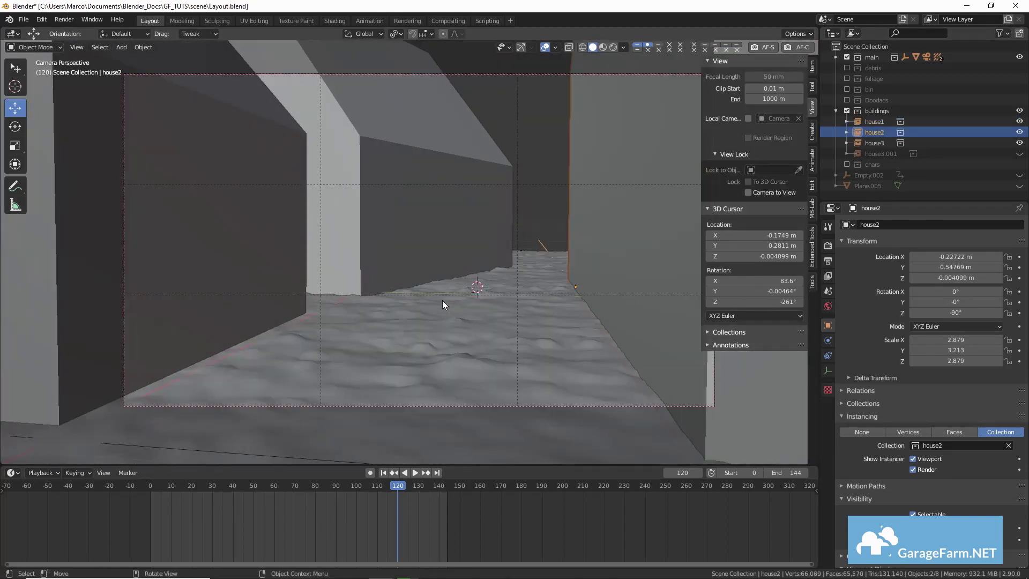
pyautogui.click(846, 100)
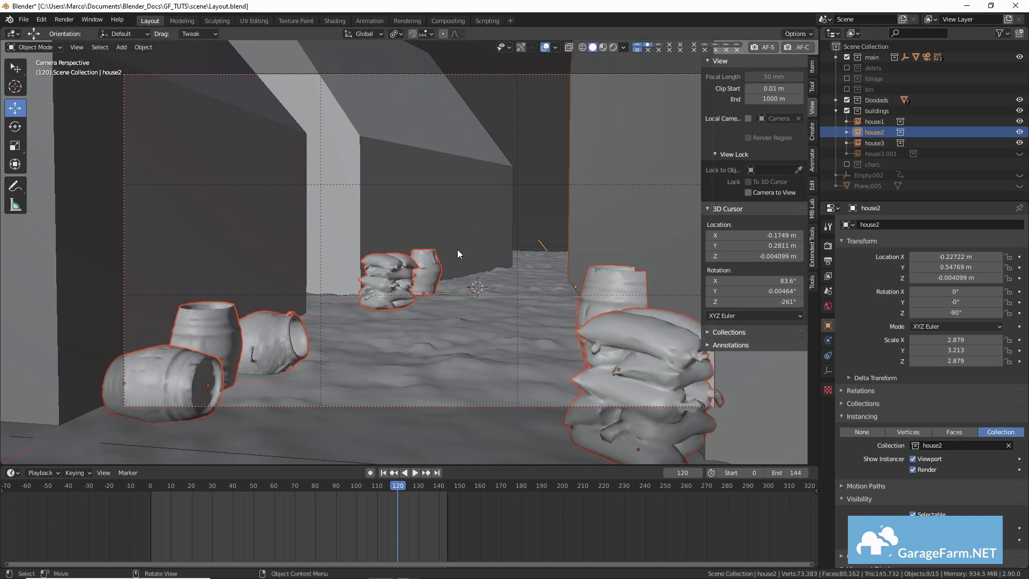
pyautogui.click(449, 312)
pyautogui.click(989, 238)
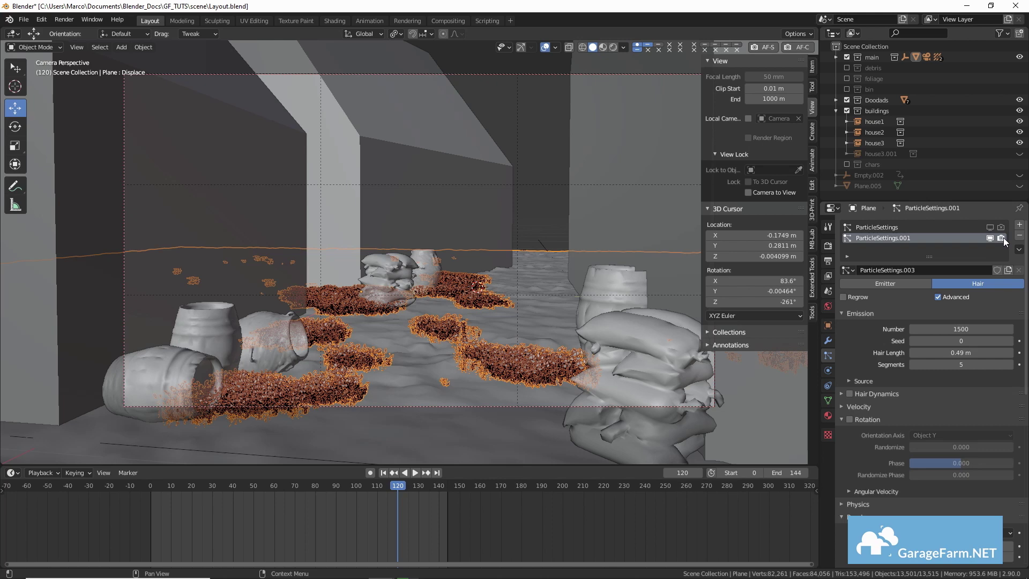
# Include the chars collection to show the characters and play the animation briefly
pyautogui.click(874, 121)
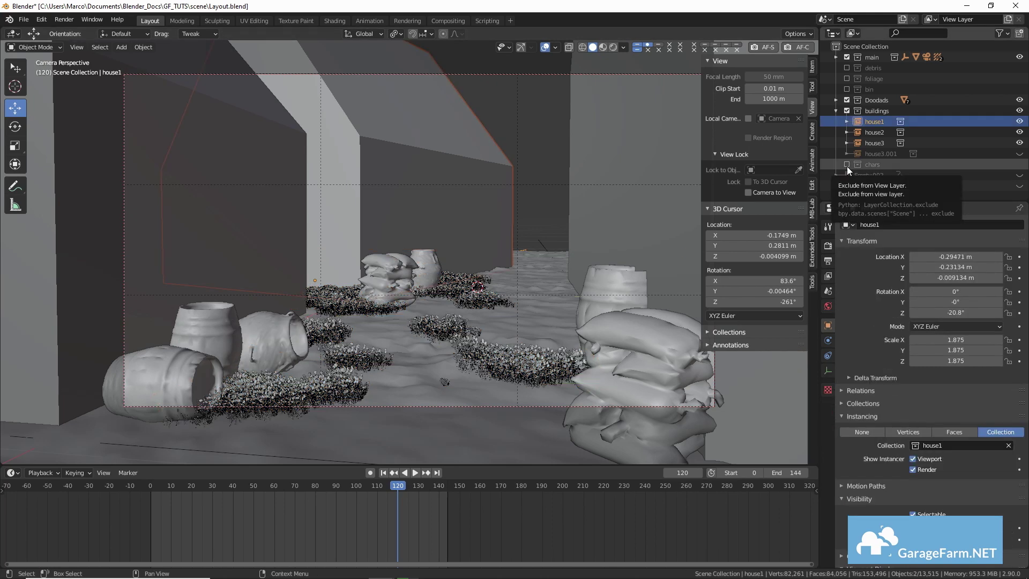
pyautogui.click(846, 165)
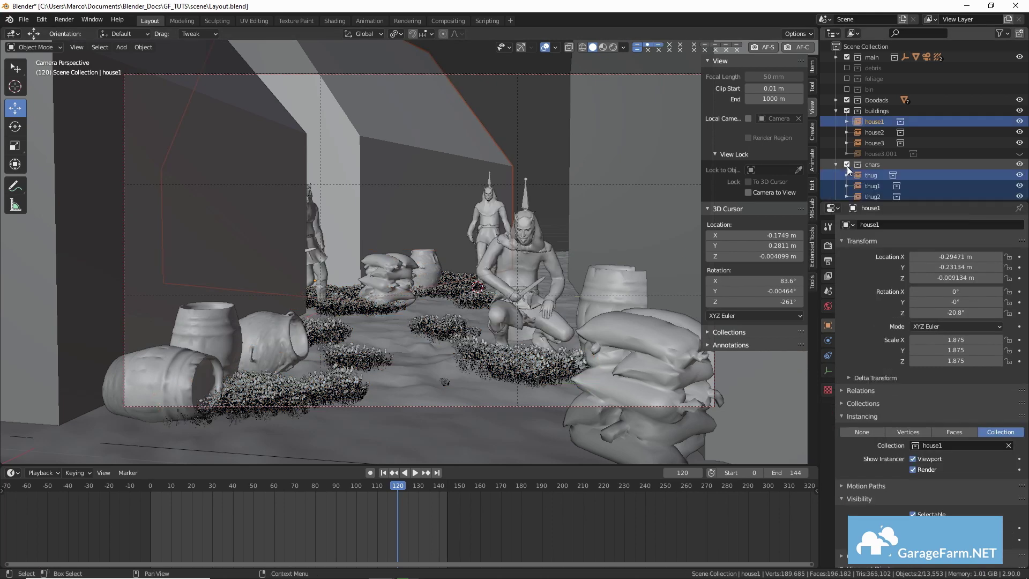
pyautogui.moveTo(396, 484); pyautogui.dragTo(150, 490)
pyautogui.press('space')
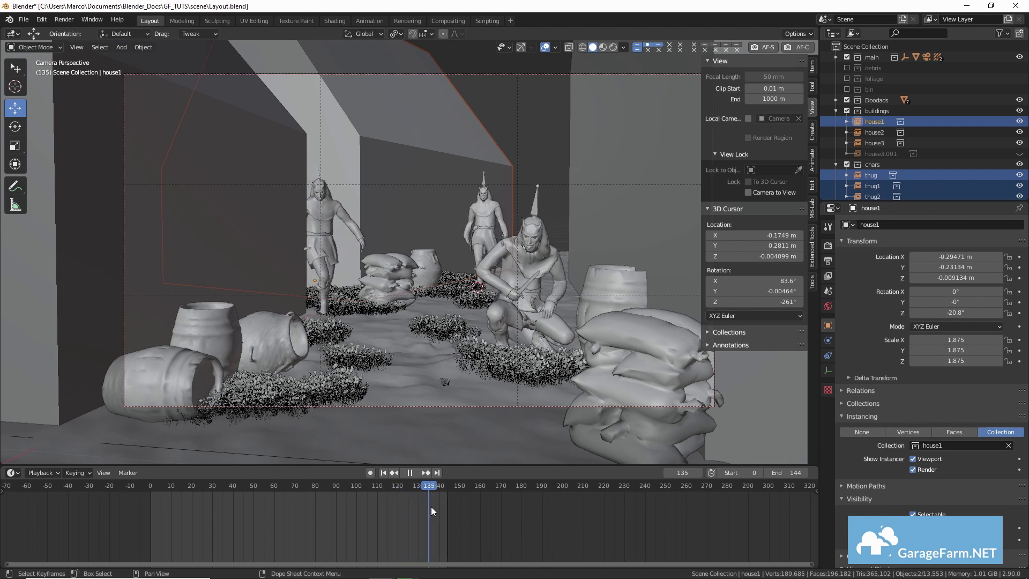
pyautogui.press('space')
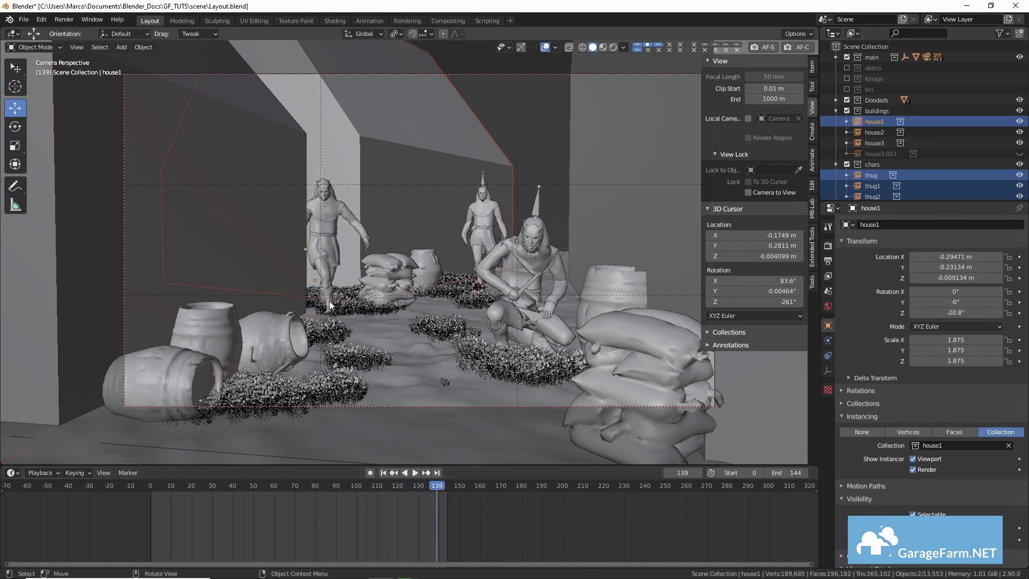
# Rewind to frame 0 and play the animation through, stopping at frame 143
pyautogui.moveTo(156, 484); pyautogui.dragTo(149, 484)
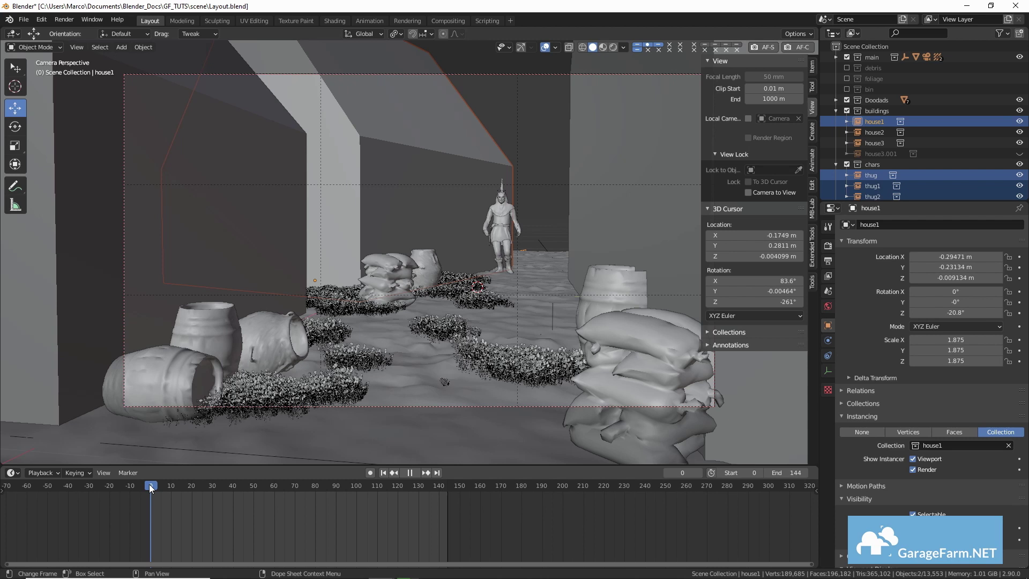
pyautogui.press('space')
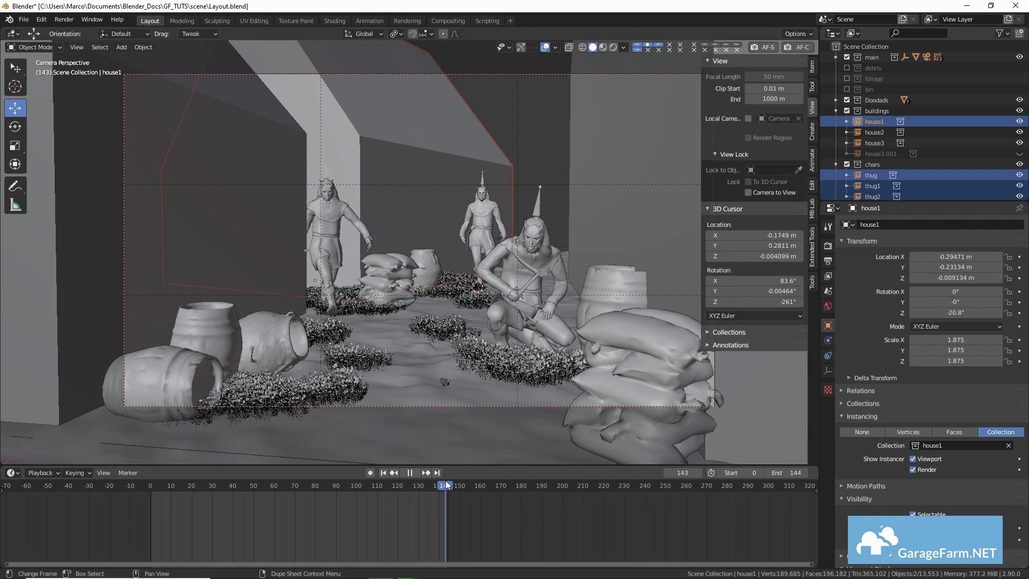
pyautogui.press('space')
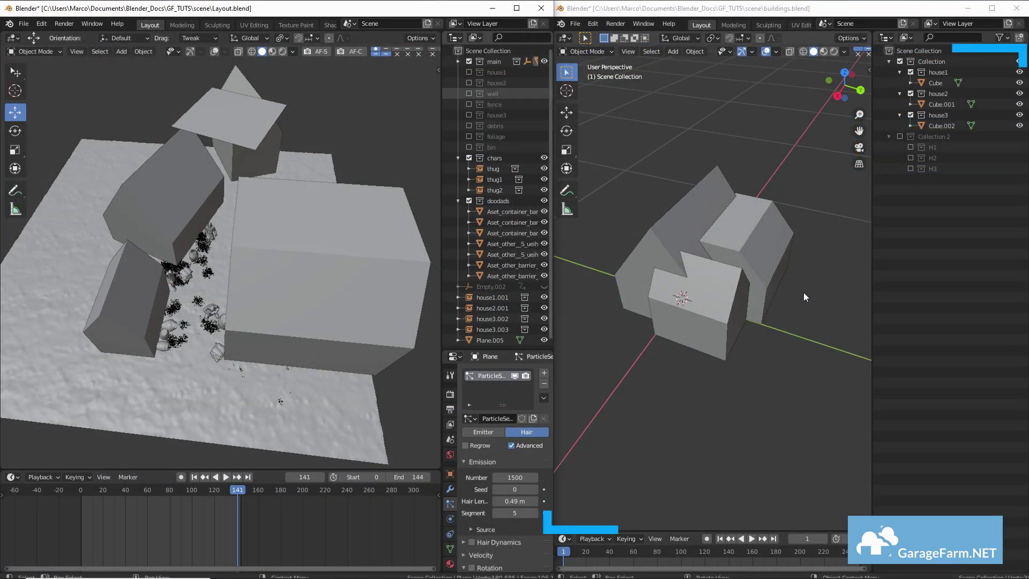
# Replace house1's placeholder cube with the H1 objects from Collection 2
pyautogui.click(899, 61)
pyautogui.click(900, 105)
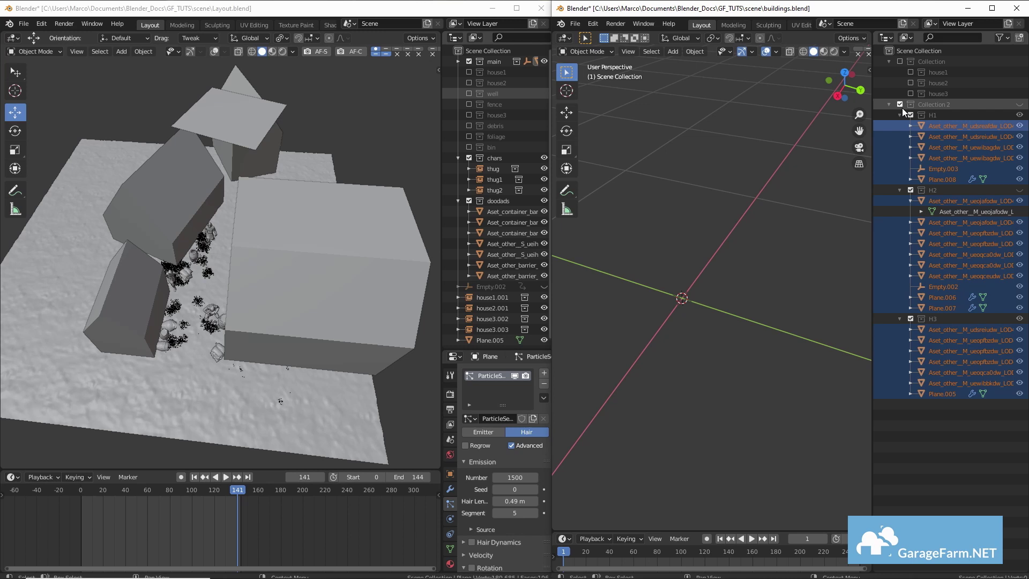
pyautogui.click(909, 72)
pyautogui.click(930, 83)
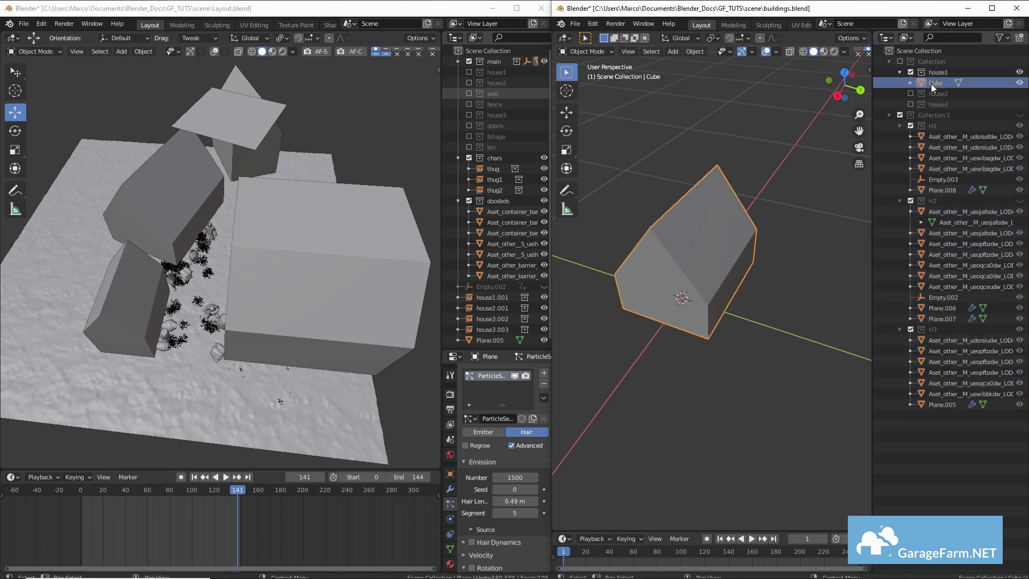
pyautogui.rightClick(930, 84)
pyautogui.click(924, 109)
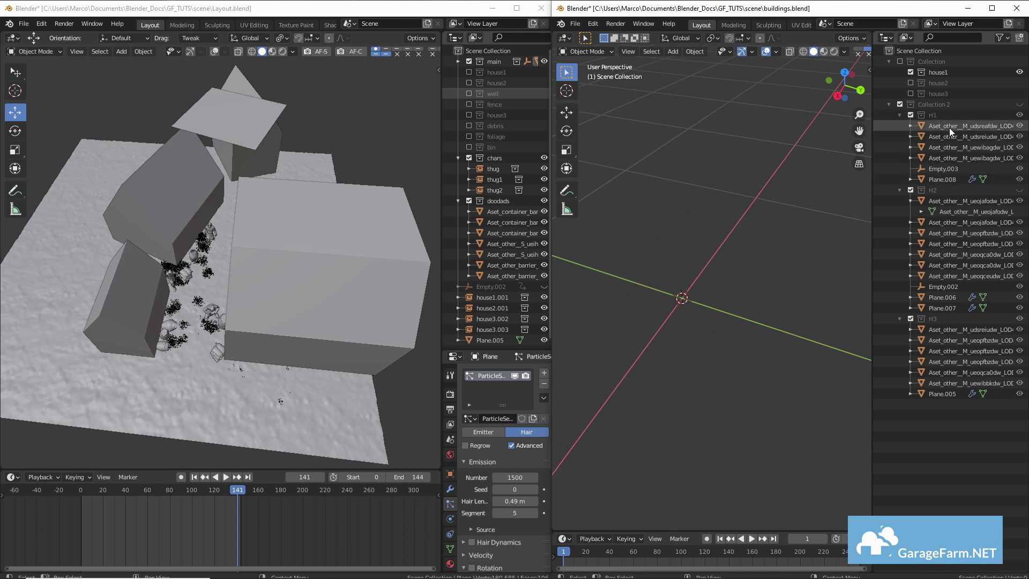
pyautogui.rightClick(930, 118)
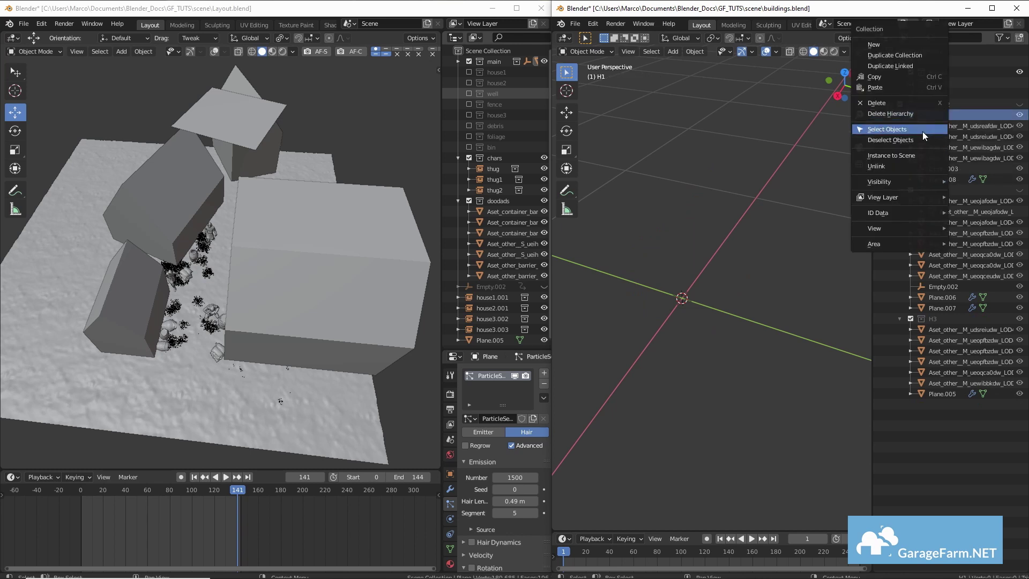
pyautogui.click(921, 131)
pyautogui.moveTo(942, 125); pyautogui.dragTo(940, 77)
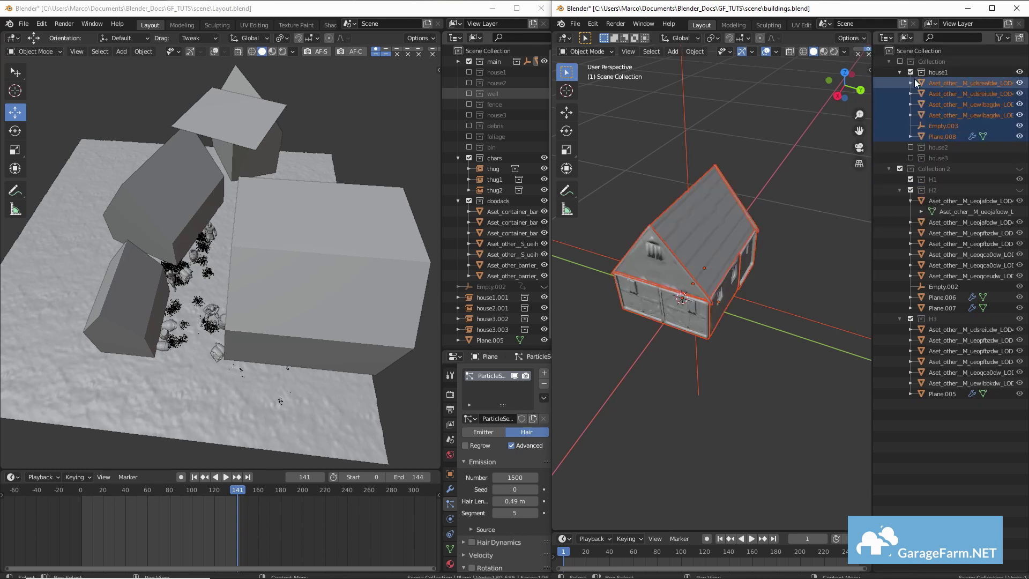
pyautogui.click(910, 72)
# Replace house2's placeholder cube with the H2 objects
pyautogui.click(910, 82)
pyautogui.rightClick(930, 93)
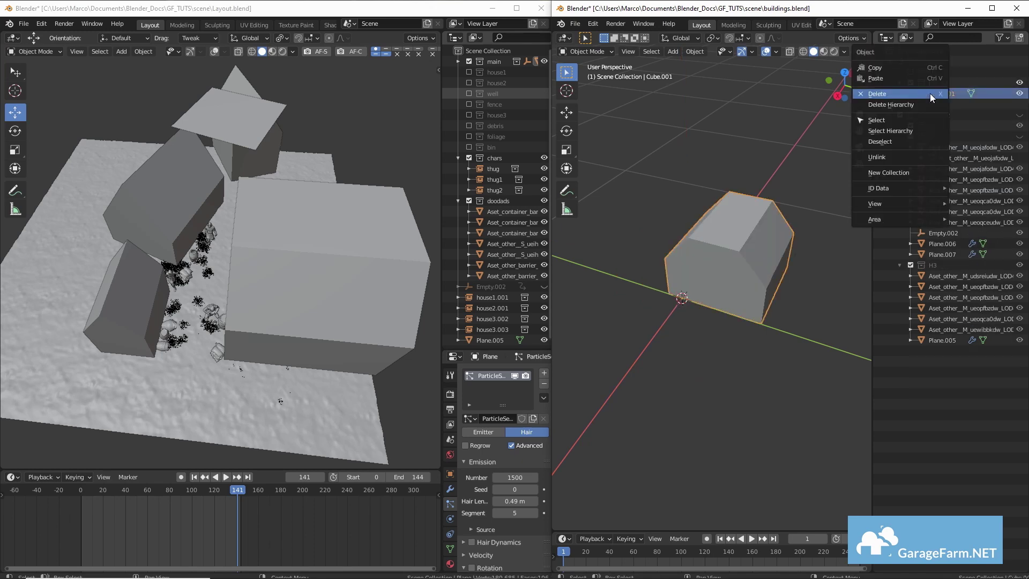
pyautogui.click(930, 93)
pyautogui.click(911, 125)
pyautogui.rightClick(935, 124)
pyautogui.click(938, 137)
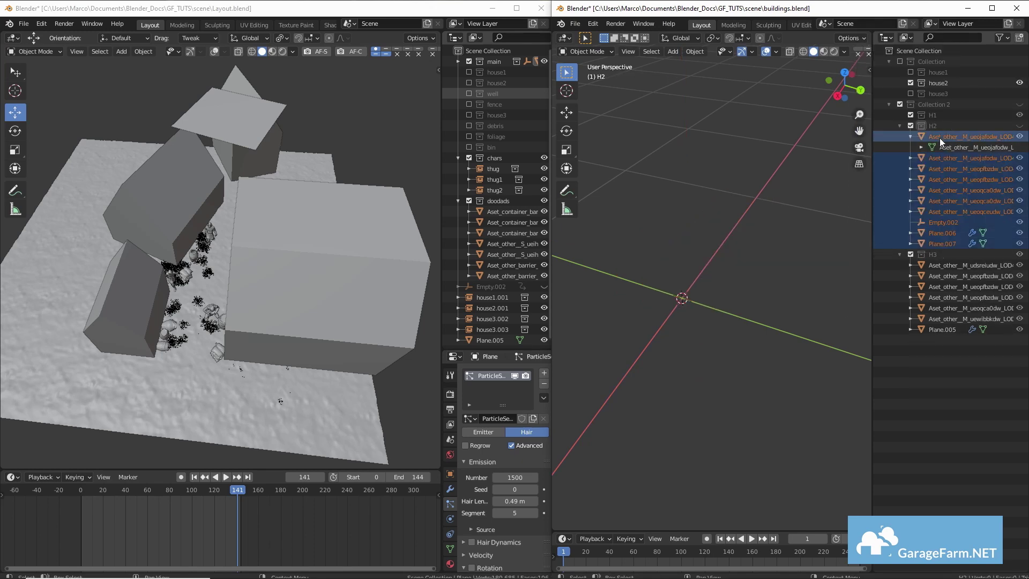
pyautogui.moveTo(939, 137); pyautogui.dragTo(942, 87)
pyautogui.click(910, 83)
# Replace house3's placeholder cube with the H3 objects
pyautogui.click(910, 93)
pyautogui.rightClick(927, 93)
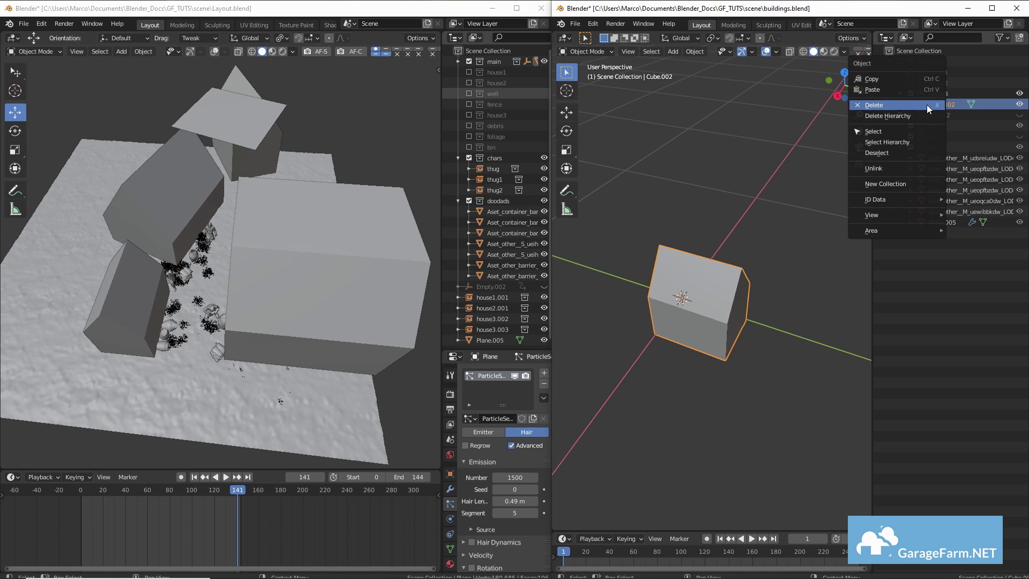
pyautogui.click(927, 104)
pyautogui.click(910, 137)
pyautogui.rightClick(935, 137)
pyautogui.click(930, 141)
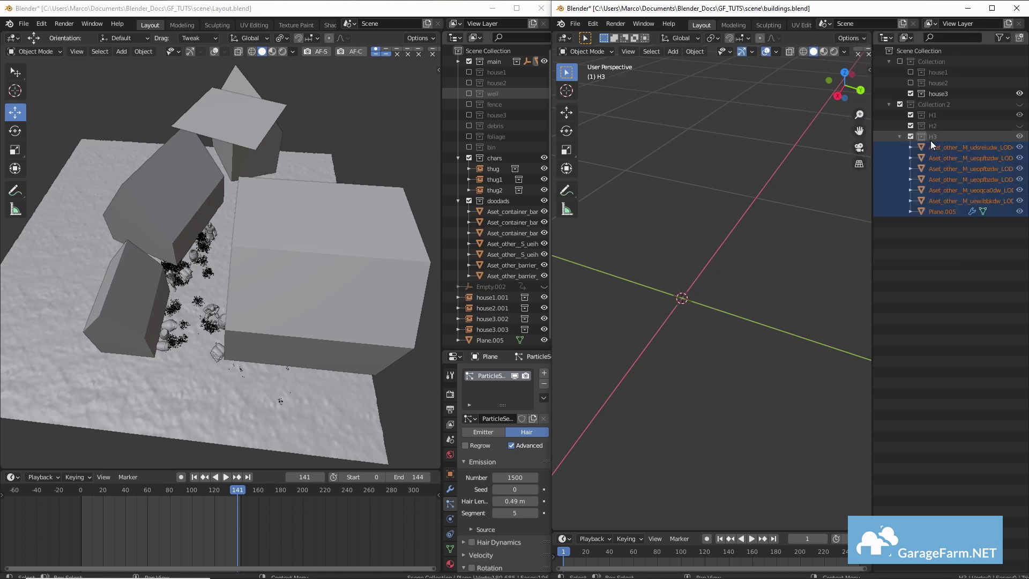
pyautogui.moveTo(944, 149); pyautogui.dragTo(943, 97)
# Check the houses, exclude house1–house3 and Collection 2, and save buildings.blend
pyautogui.click(910, 83)
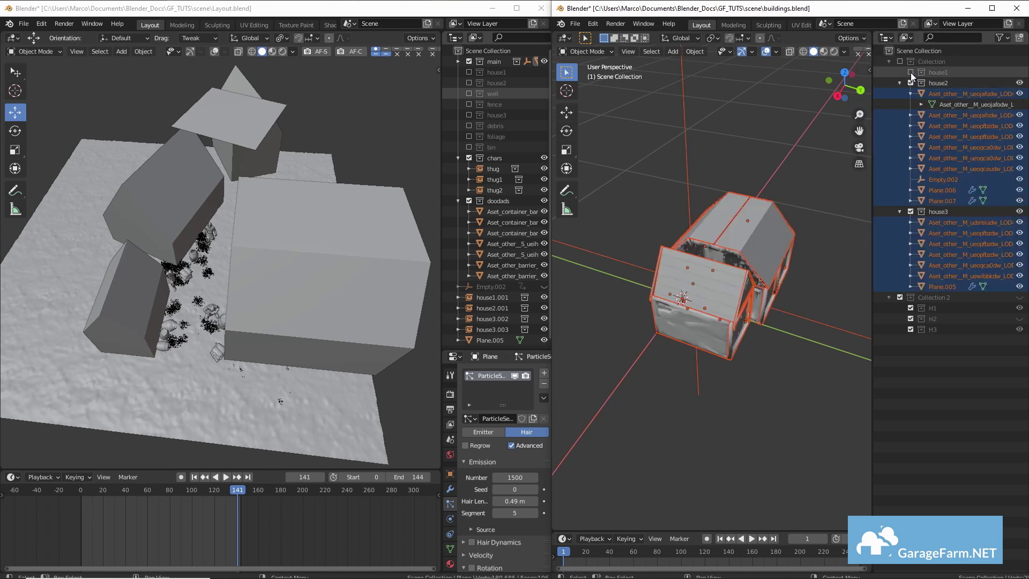
pyautogui.click(910, 72)
pyautogui.click(911, 72)
pyautogui.click(910, 82)
pyautogui.click(911, 93)
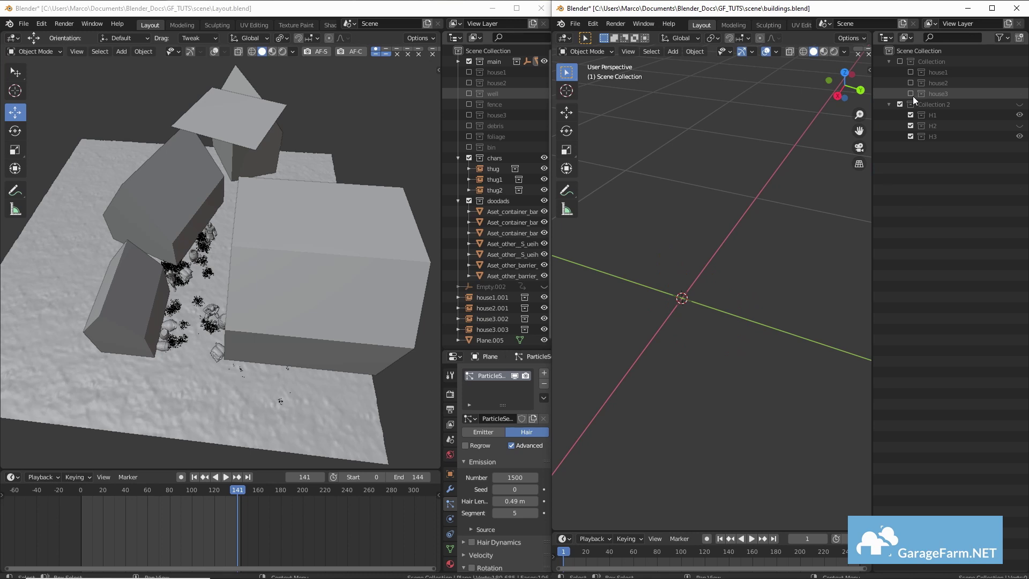
pyautogui.click(900, 104)
pyautogui.click(574, 23)
pyautogui.click(595, 104)
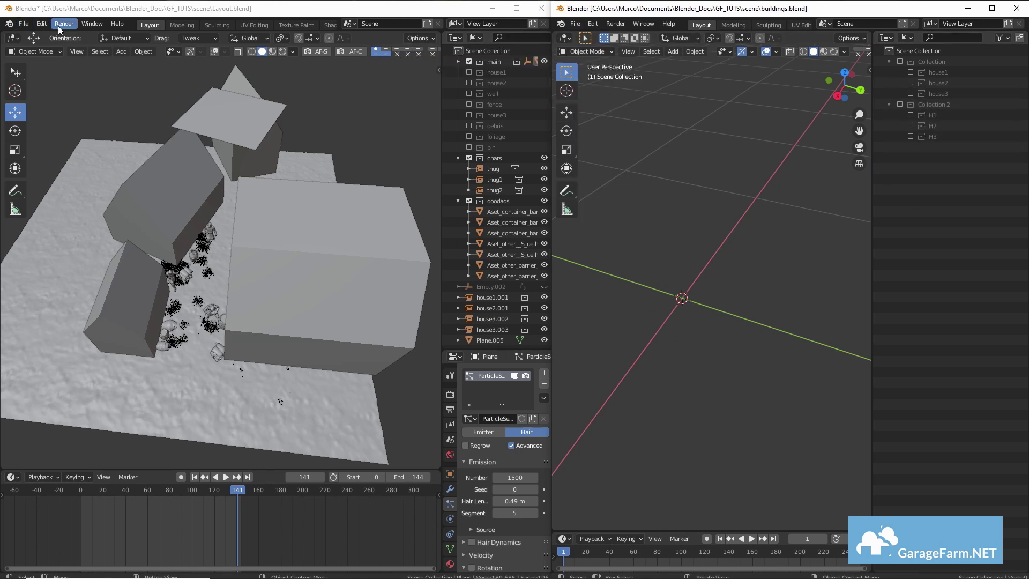
# Revert Layout.blend to reload the updated linked houses, then return to camera view
pyautogui.click(23, 23)
pyautogui.click(53, 67)
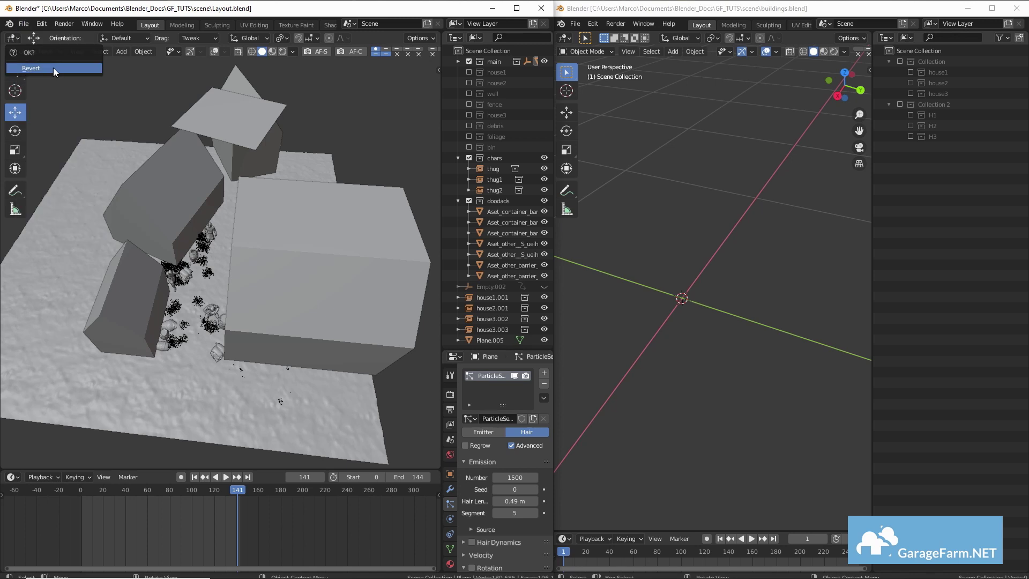
pyautogui.click(53, 68)
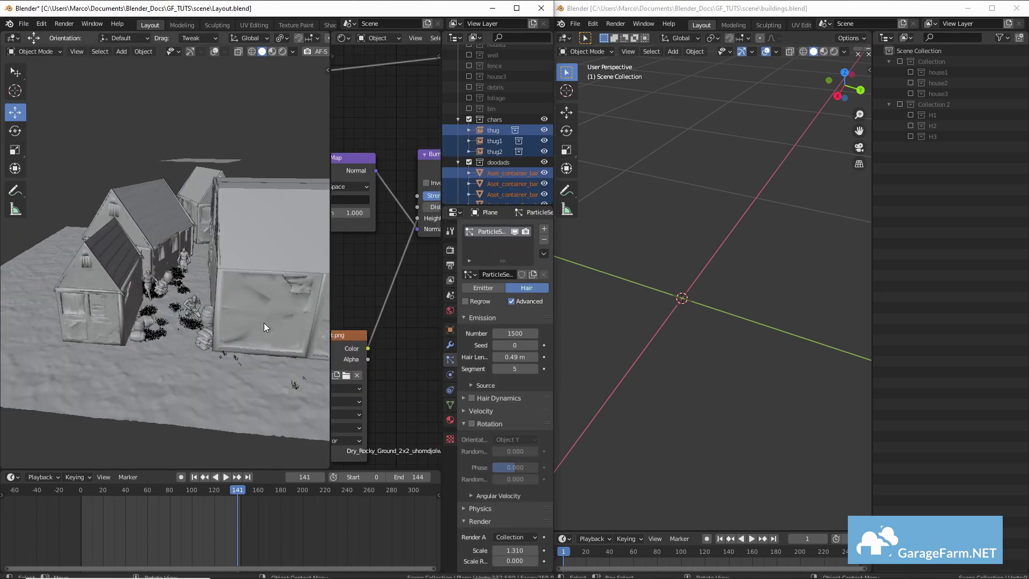
pyautogui.moveTo(264, 322); pyautogui.dragTo(284, 323, button='middle')
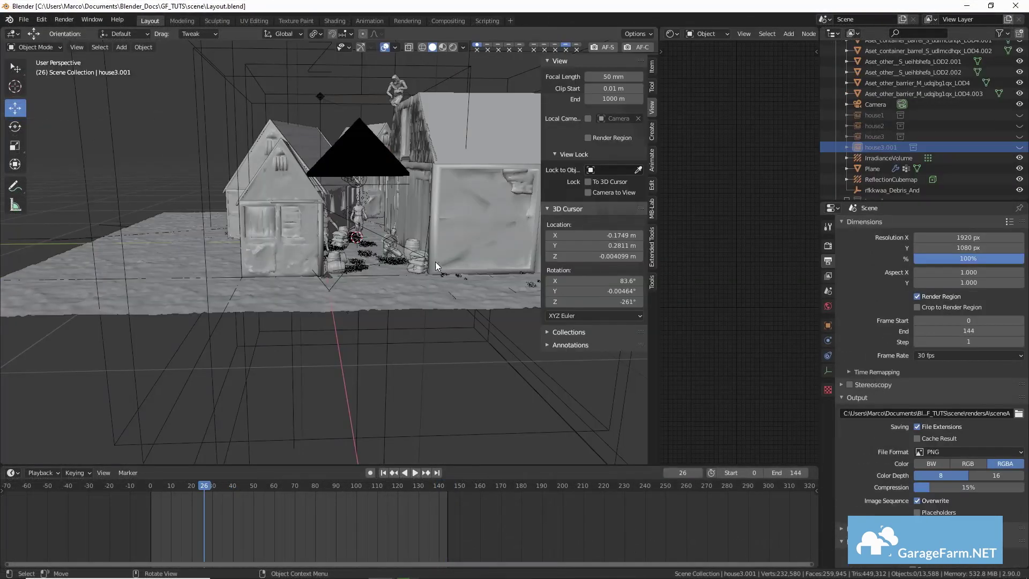
pyautogui.press('KP_0')
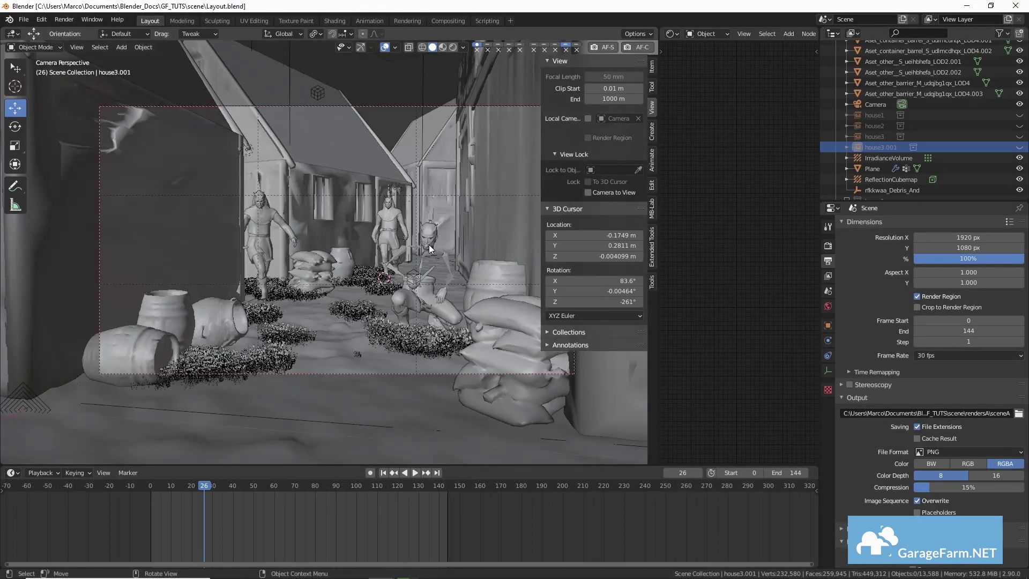
# Switch to rendered shading without overlays and play the animation from frame 119
pyautogui.hotkey('shift', 'Left')
pyautogui.click(452, 47)
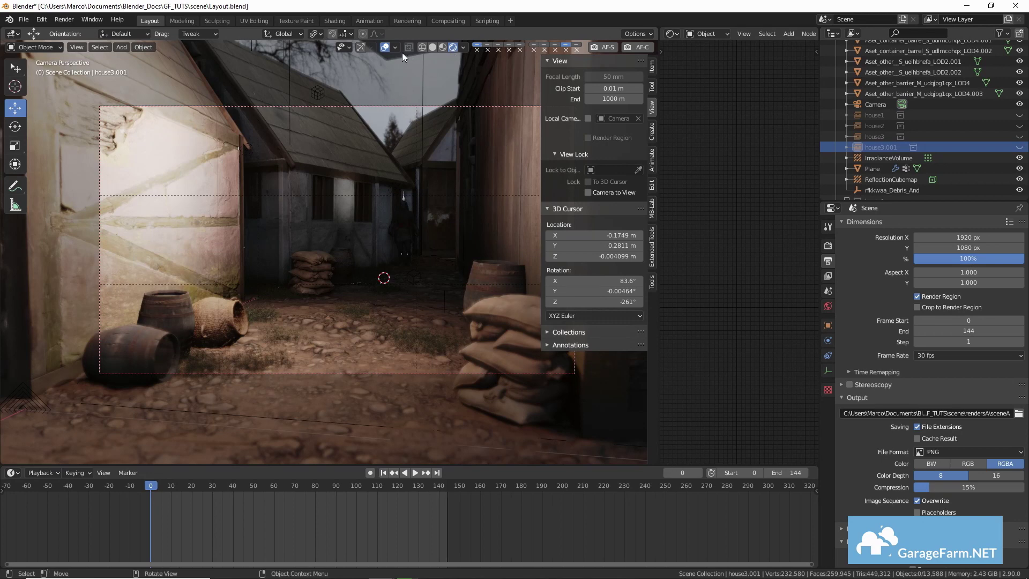
pyautogui.click(386, 47)
pyautogui.click(397, 488)
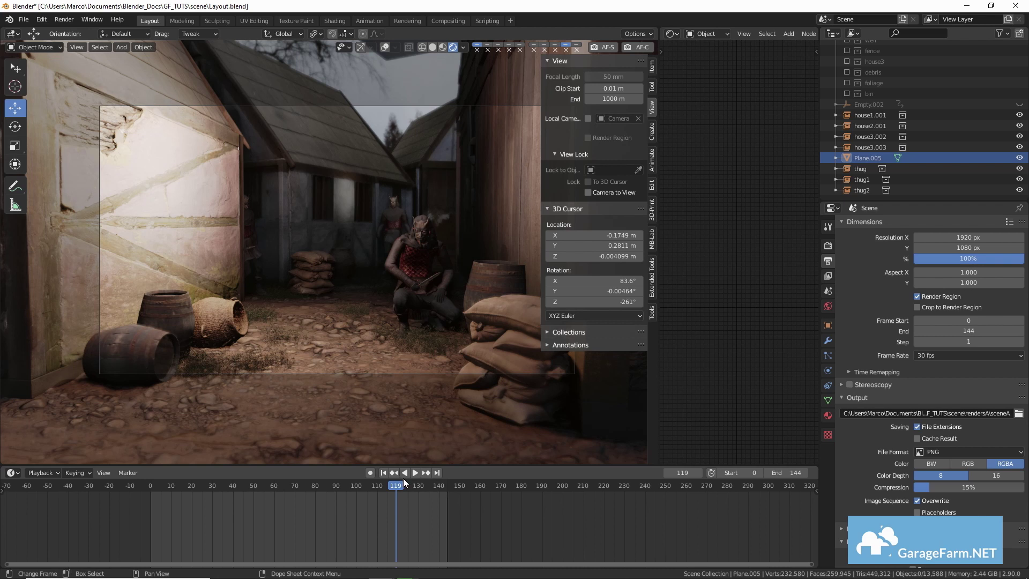
pyautogui.press('space')
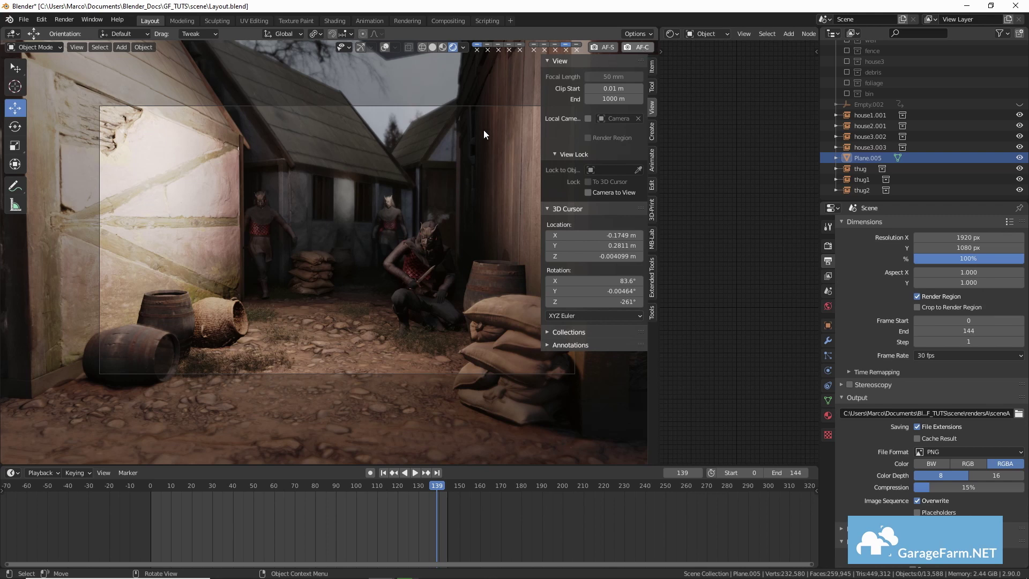
# Orbit and zoom down into the alley to inspect the houses and characters up close
pyautogui.moveTo(484, 136); pyautogui.dragTo(492, 164, button='middle')
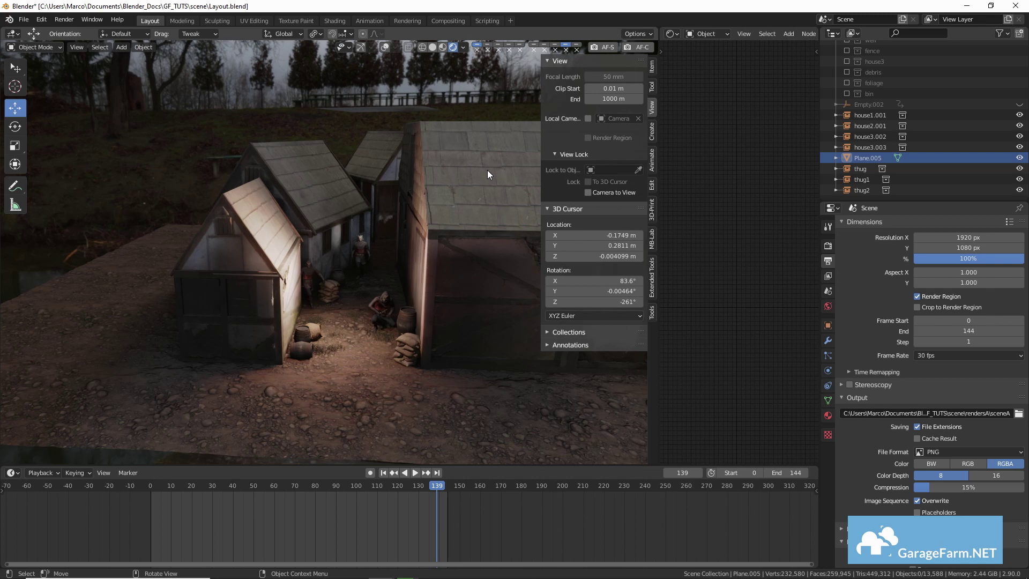
pyautogui.moveTo(488, 171); pyautogui.dragTo(485, 169, button='middle')
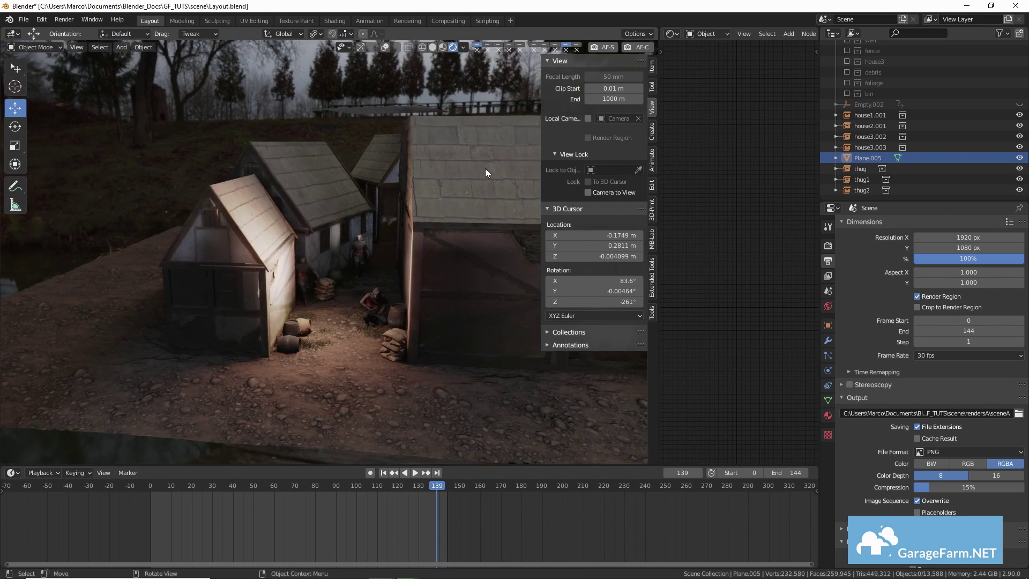
pyautogui.moveTo(485, 171); pyautogui.dragTo(481, 163, button='middle')
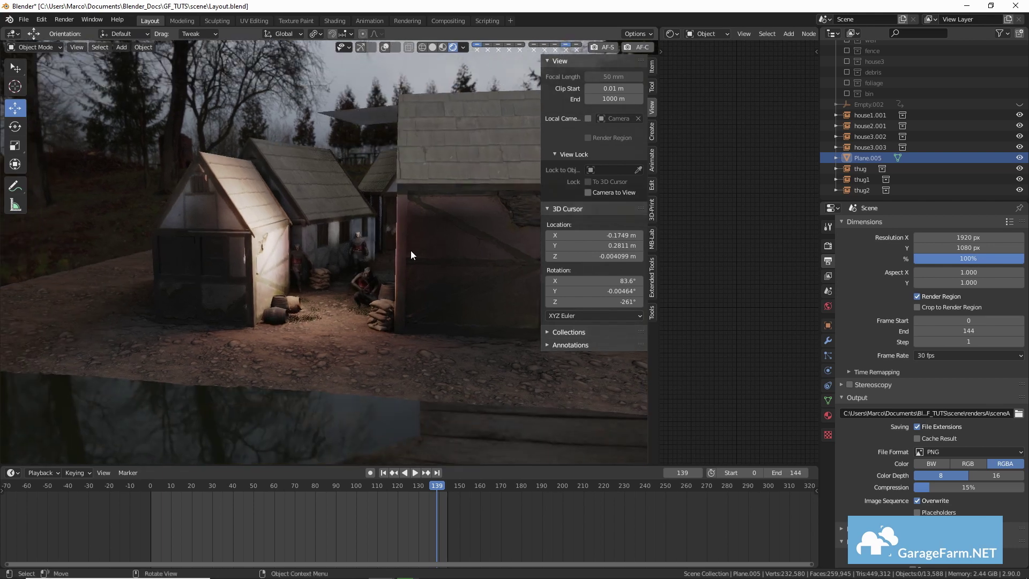
pyautogui.scroll(3, 411, 251)
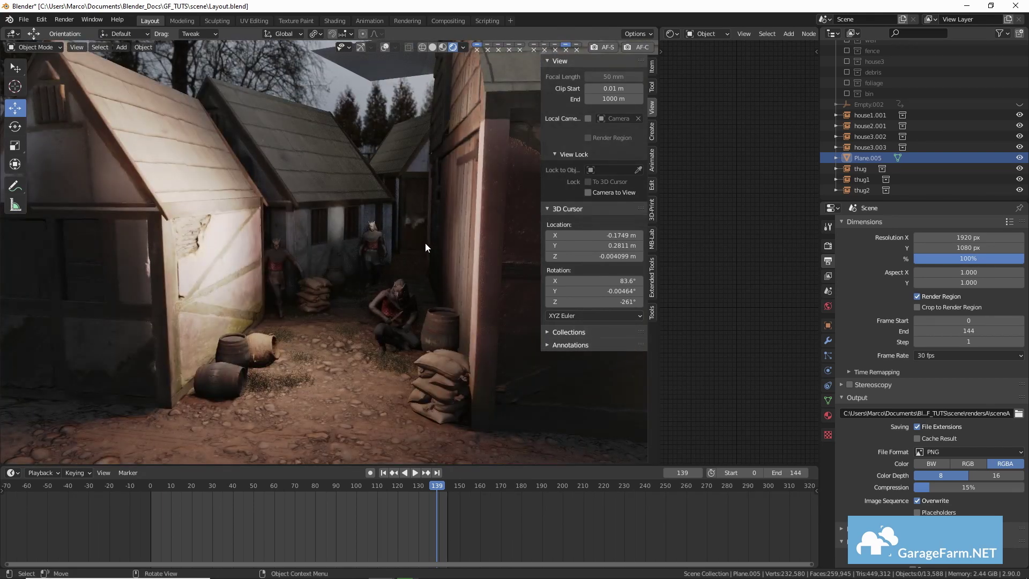
pyautogui.press('KP_0')
# In Add-ons preferences, search 'edit' and expand the Object: Edit Linked Library add-on details
pyautogui.click(40, 20)
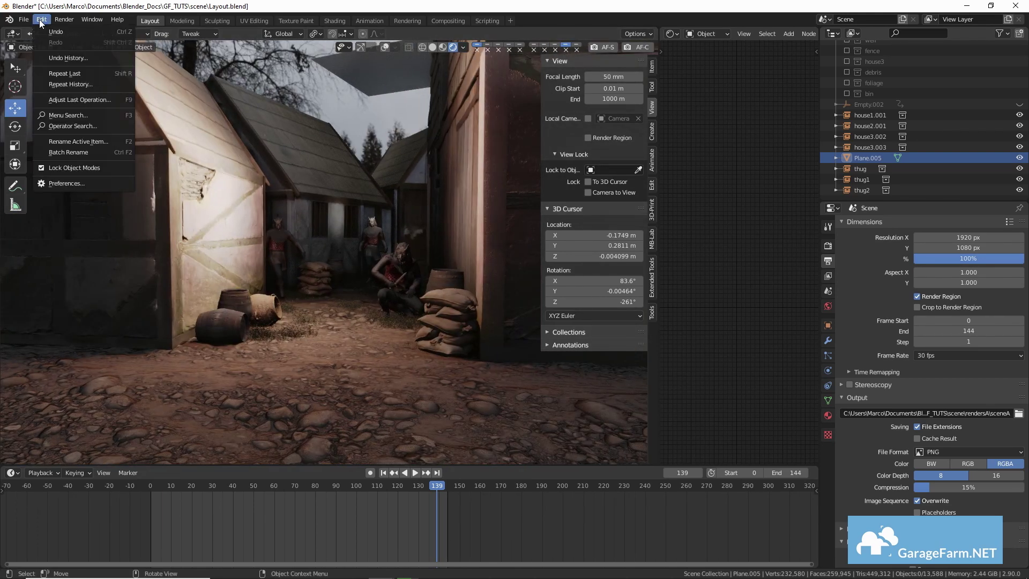
pyautogui.click(72, 182)
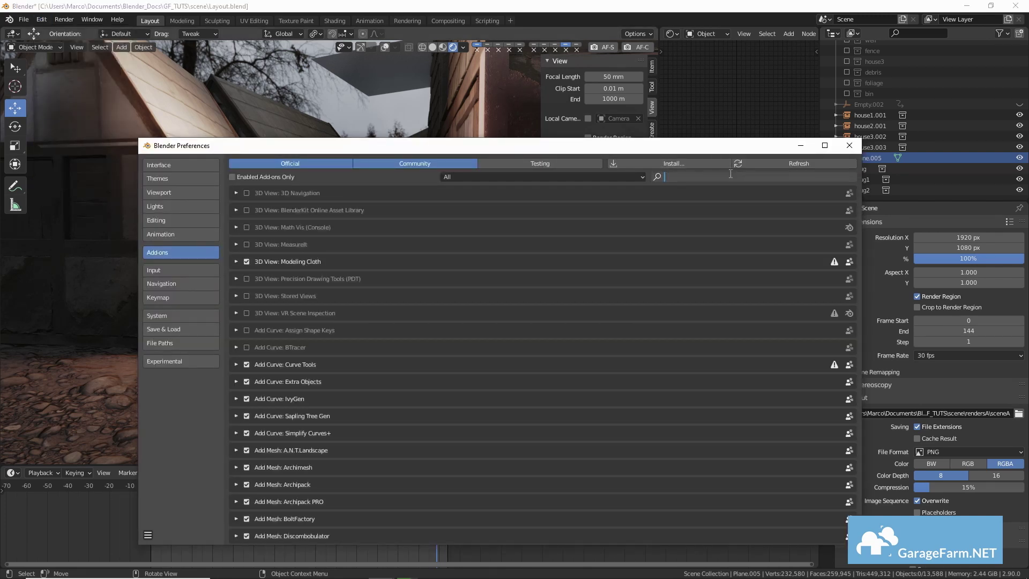
pyautogui.write('edit')
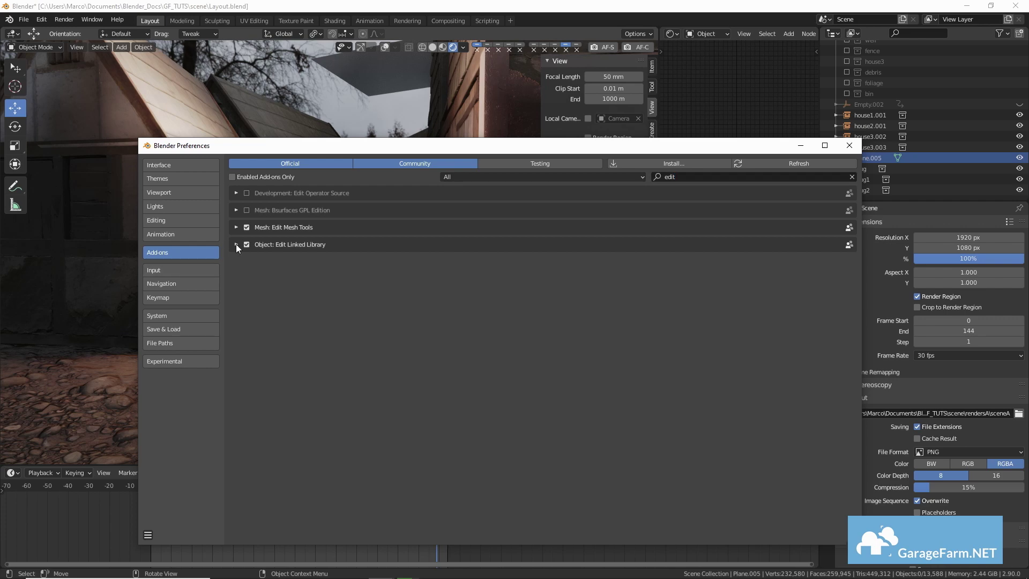
pyautogui.click(236, 244)
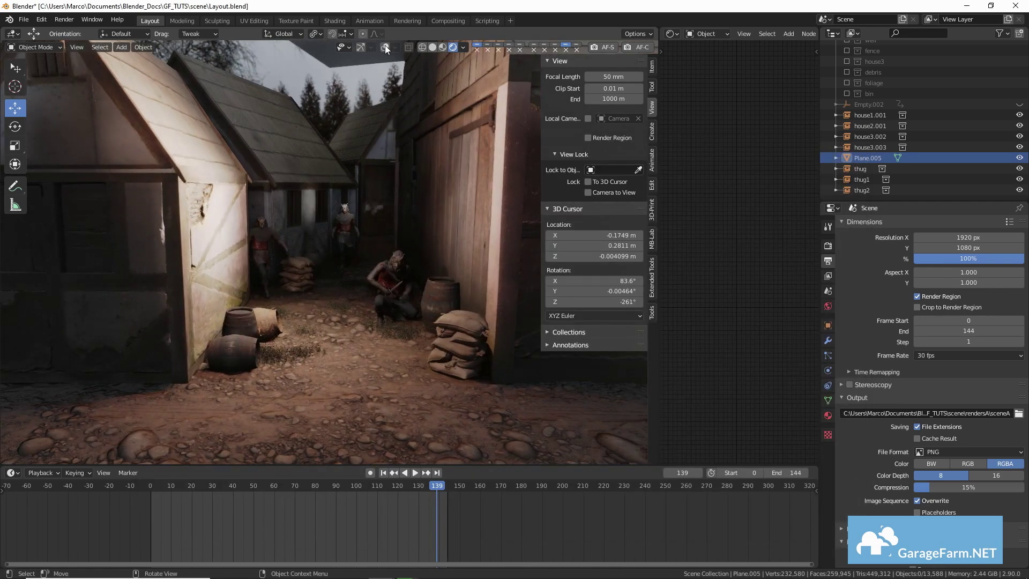
# Turn overlays back on, zoom in, select thug1, and show its Edit Linked Library options
pyautogui.click(384, 46)
pyautogui.scroll(8, 423, 239)
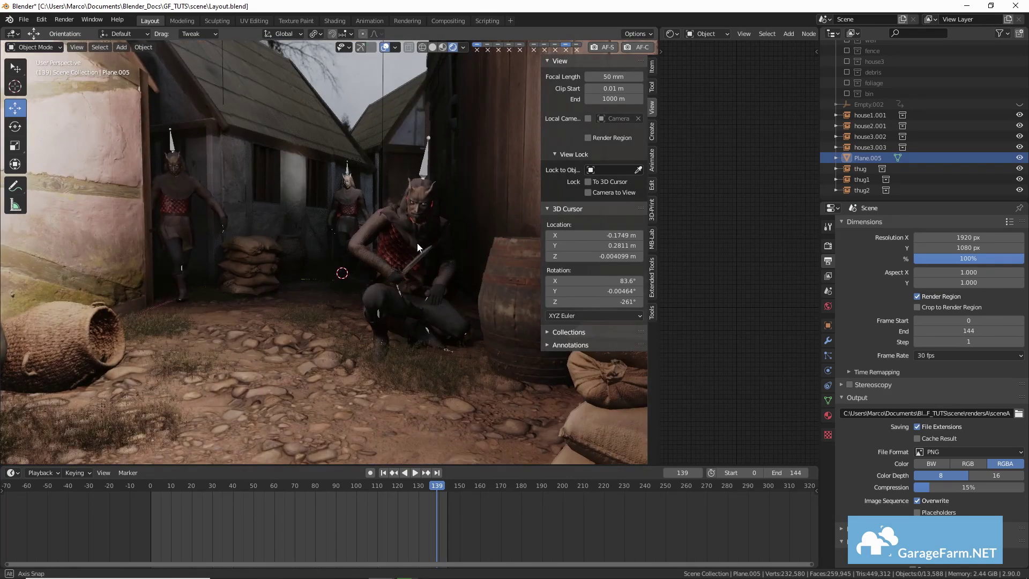
pyautogui.scroll(4, 417, 242)
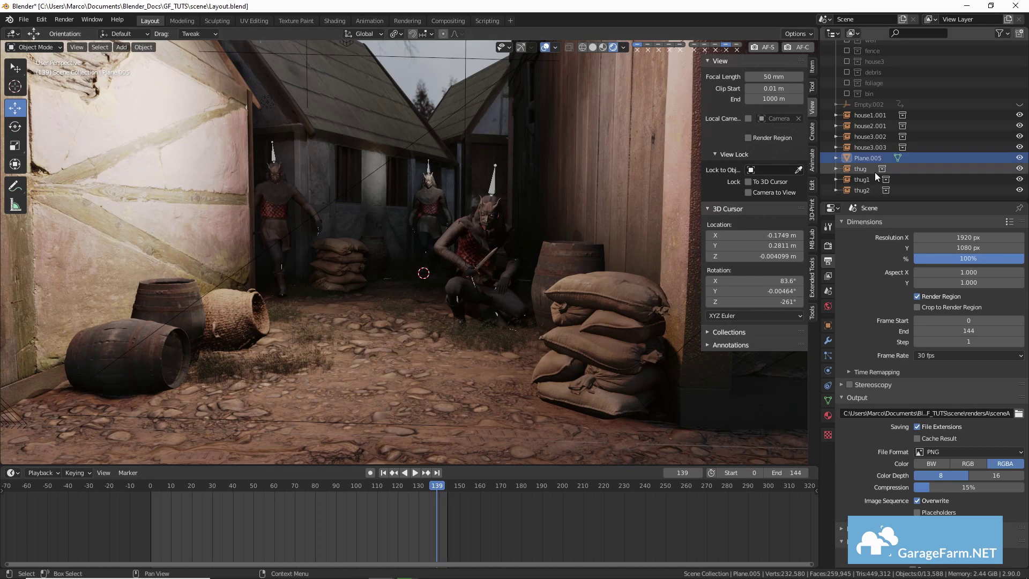
pyautogui.click(863, 180)
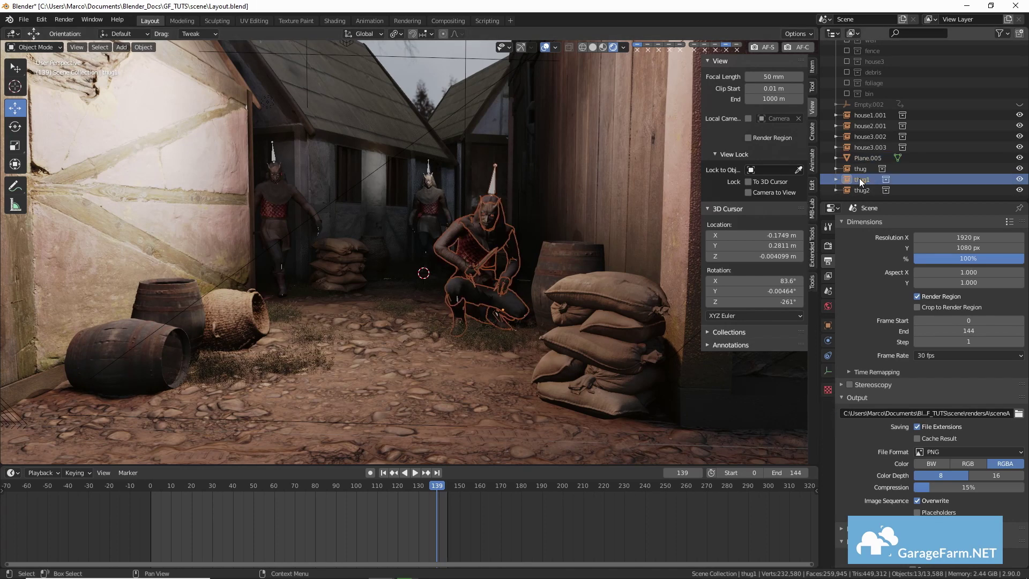
pyautogui.click(812, 92)
pyautogui.click(811, 68)
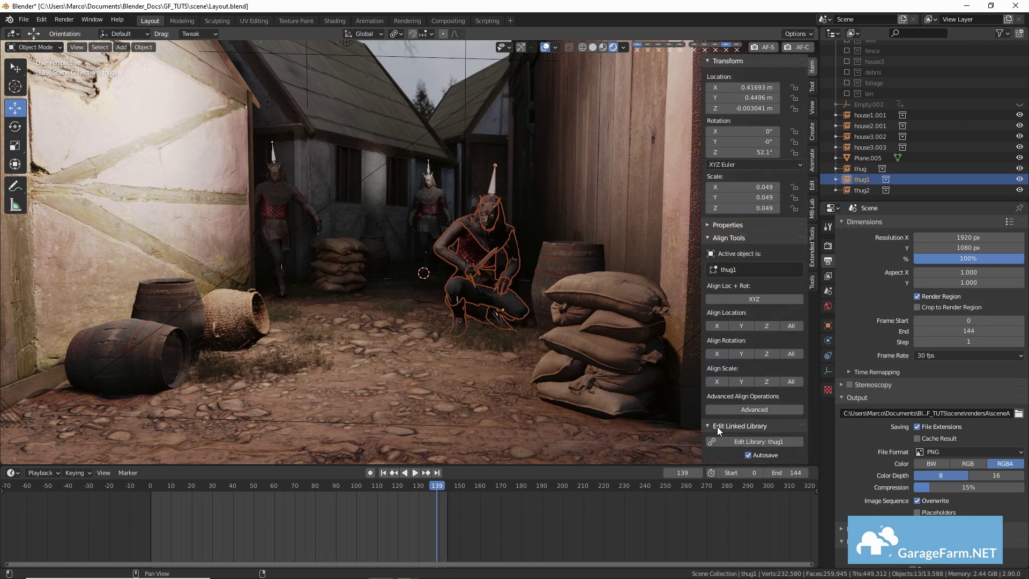
# Open thug1's thief library file and select the three characters' masks
pyautogui.click(739, 440)
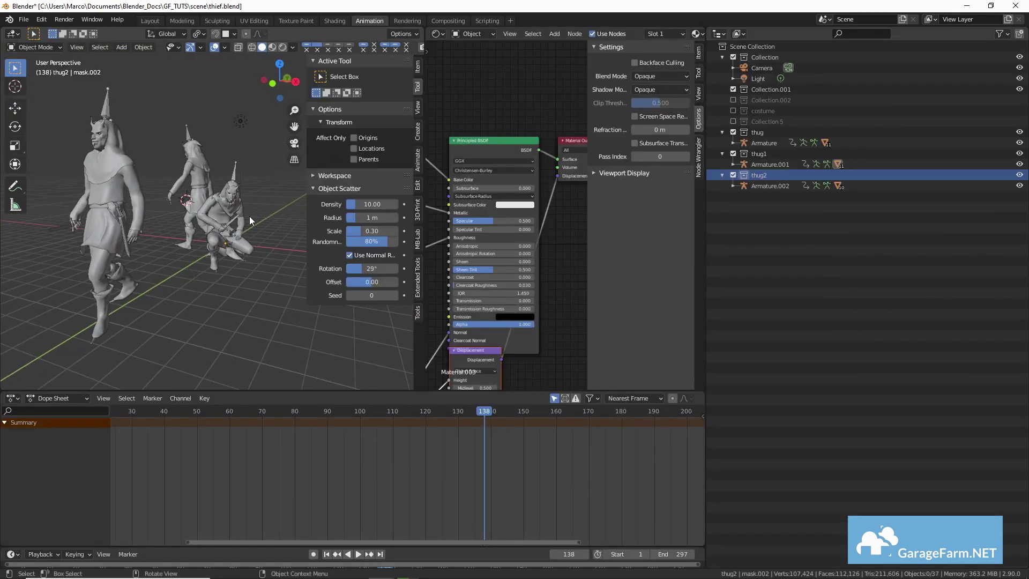
pyautogui.moveTo(248, 206)
pyautogui.mouseDown(button='middle')
pyautogui.moveTo(249, 181)
pyautogui.moveTo(252, 190)
pyautogui.mouseUp(button='middle')
pyautogui.click(240, 184)
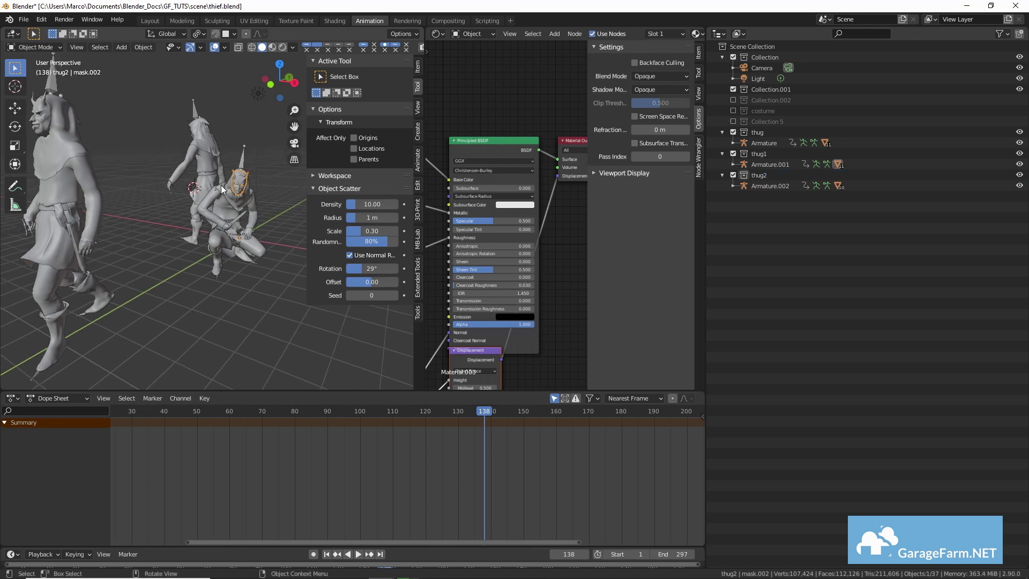
pyautogui.scroll(3, 262, 194)
pyautogui.keyDown('shift'); pyautogui.click(161, 152); pyautogui.keyUp('shift')
pyautogui.scroll(-3, 161, 152)
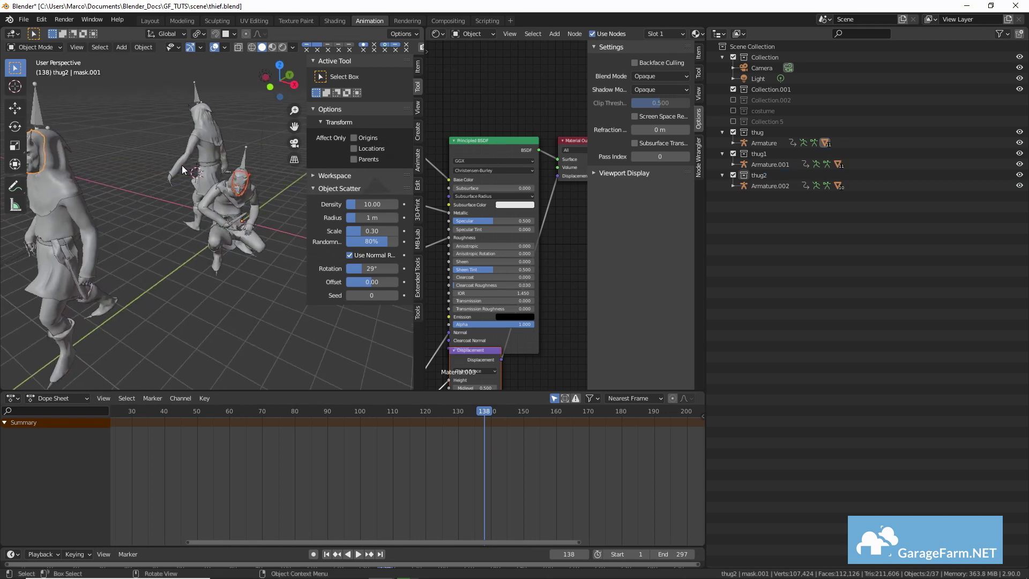
pyautogui.moveTo(182, 165); pyautogui.dragTo(179, 214, button='middle')
pyautogui.scroll(3, 179, 214)
pyautogui.keyDown('shift'); pyautogui.click(194, 149); pyautogui.keyUp('shift')
# Move the masks into a new collection named 'bin' and exclude it from the scene
pyautogui.press('m')
pyautogui.click(879, 212)
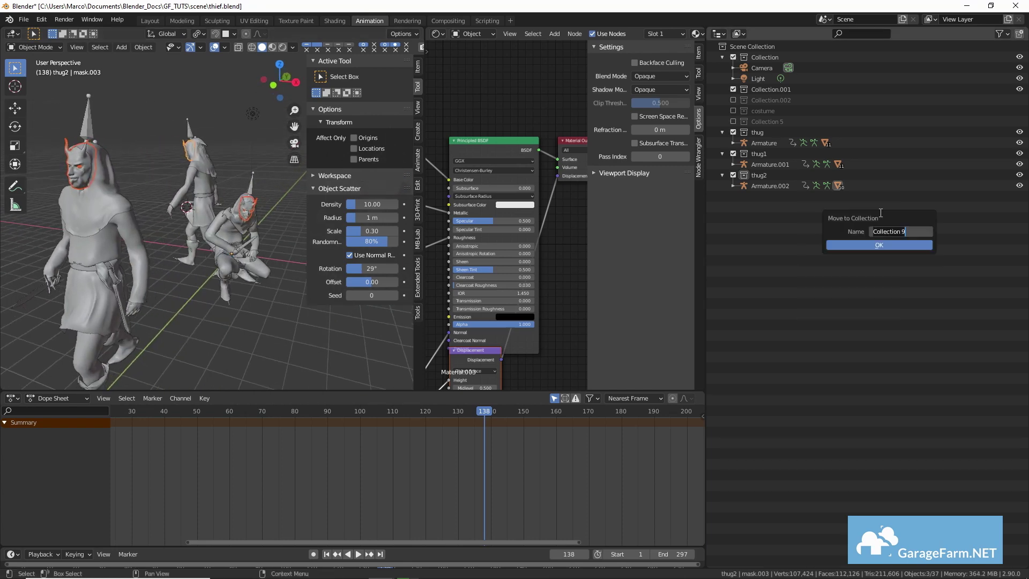
pyautogui.write('9')
pyautogui.write('bin')
pyautogui.click(898, 242)
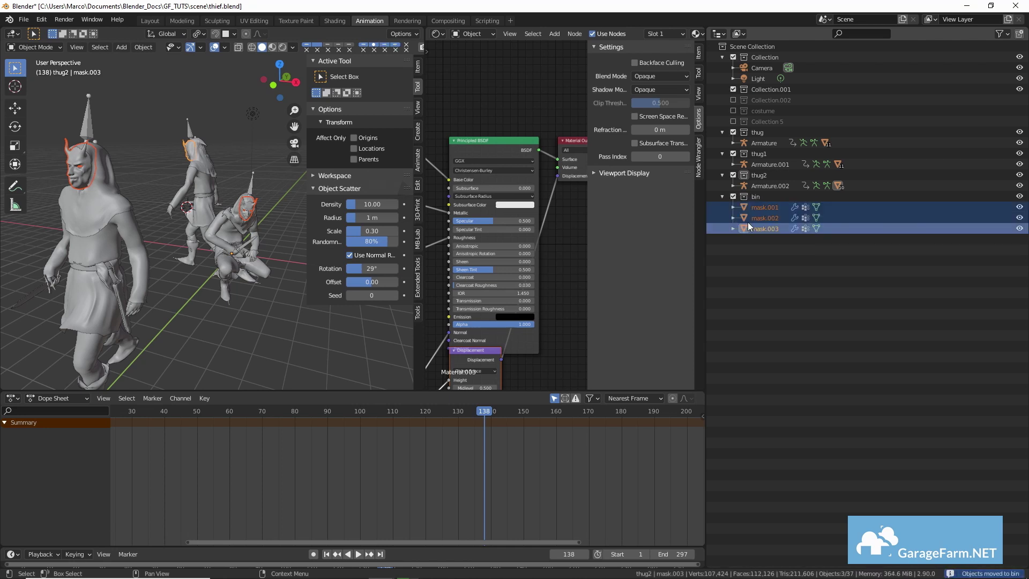
pyautogui.click(733, 196)
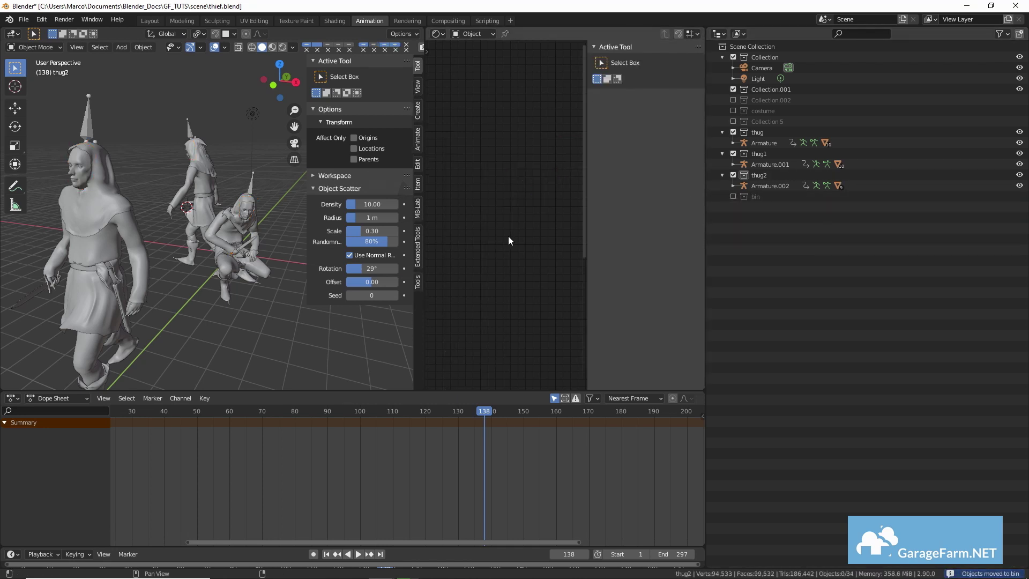
# Preview the unmasked characters in Rendered shading
pyautogui.moveTo(200, 251); pyautogui.dragTo(234, 236, button='middle')
pyautogui.scroll(-2, 248, 236)
pyautogui.scroll(4, 234, 233)
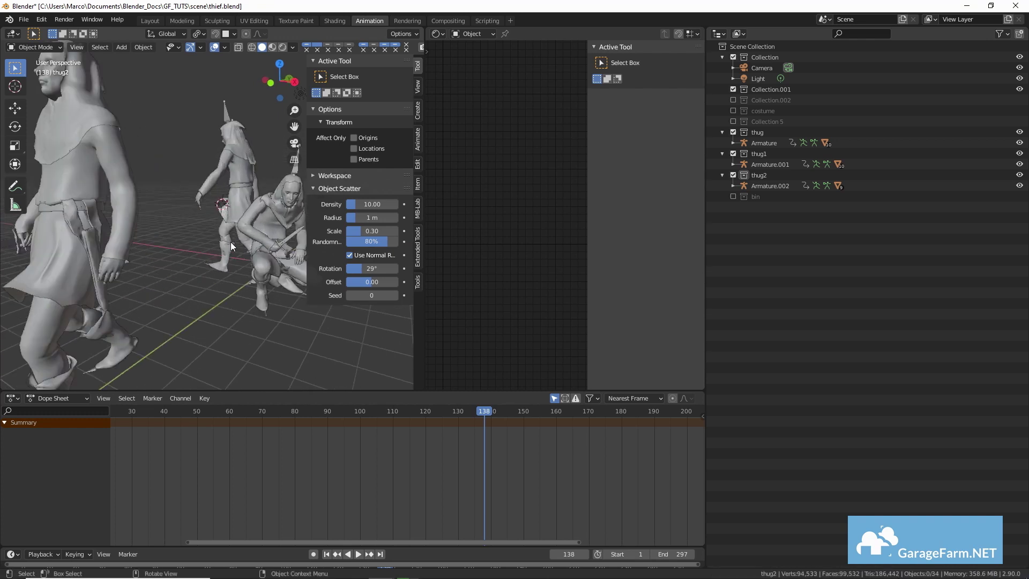
pyautogui.click(282, 47)
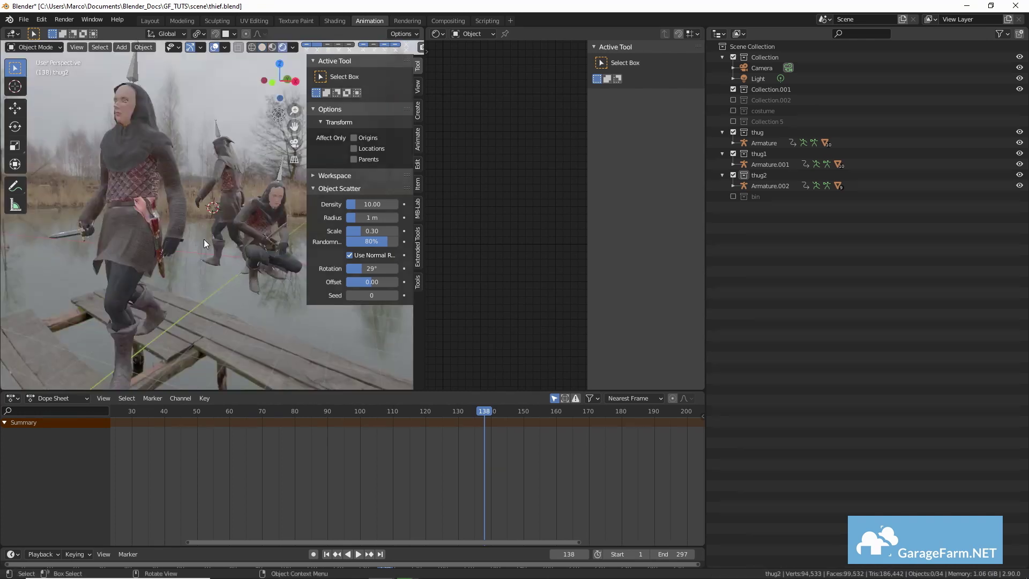
pyautogui.scroll(3, 214, 244)
pyautogui.moveTo(224, 248); pyautogui.dragTo(214, 236, button='middle')
# Save thief.blend and return to the original Layout file
pyautogui.click(23, 20)
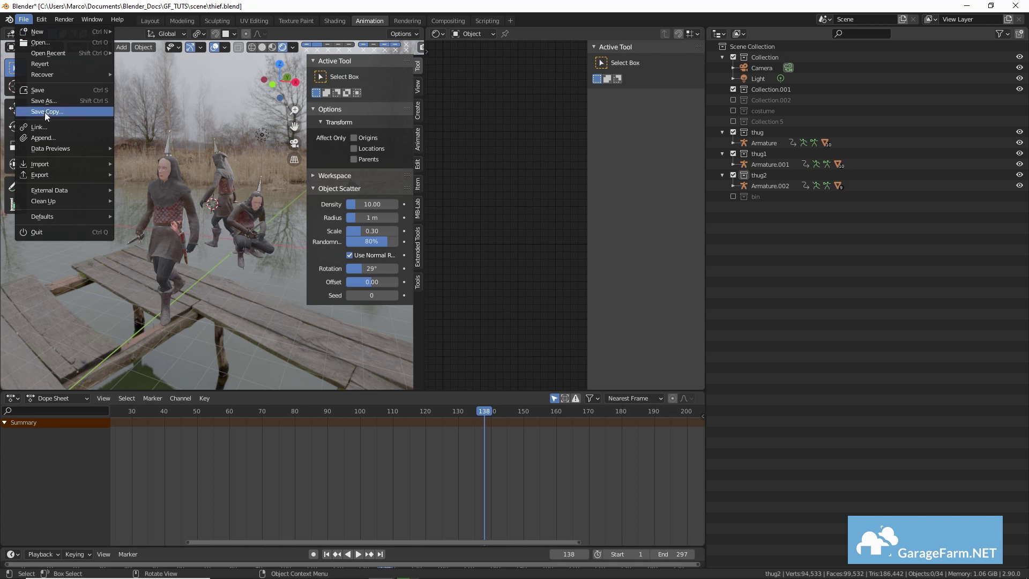
pyautogui.click(43, 92)
pyautogui.click(25, 19)
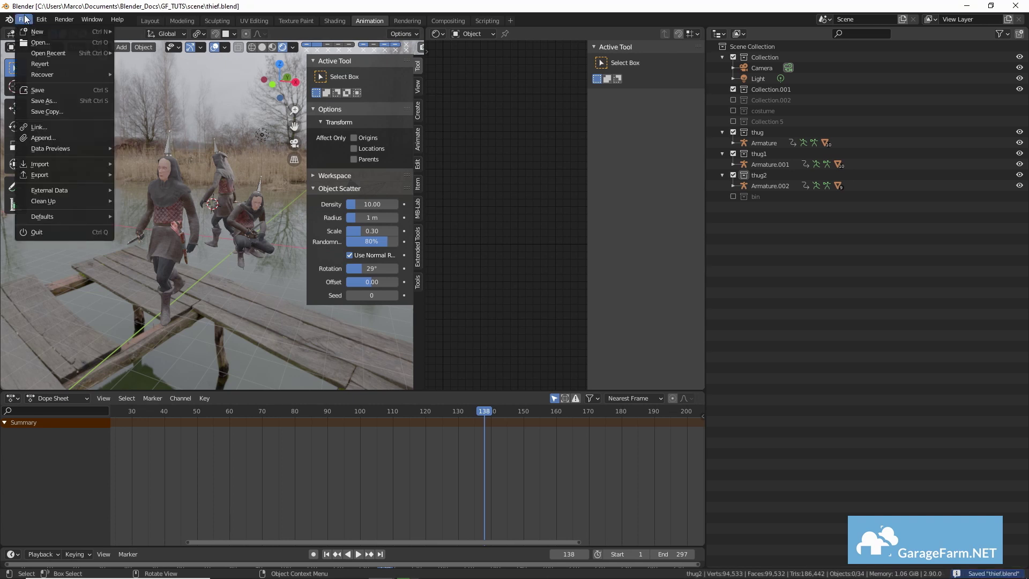
pyautogui.moveTo(77, 189)
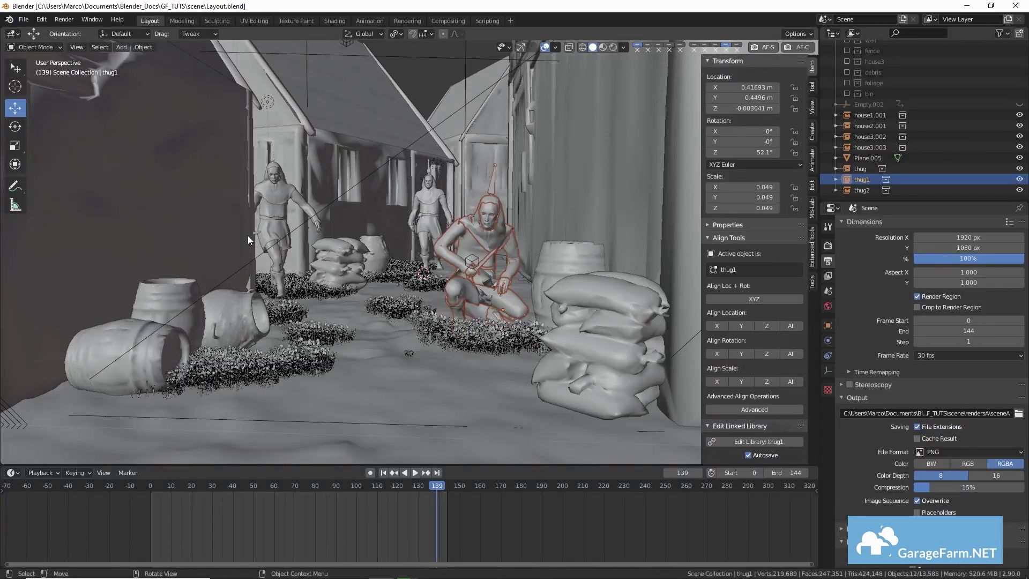
# Deselect thug1 and view the camera in Rendered shading, overlays off, at frame 5
pyautogui.click(350, 233)
pyautogui.moveTo(351, 233); pyautogui.dragTo(612, 47, button='middle')
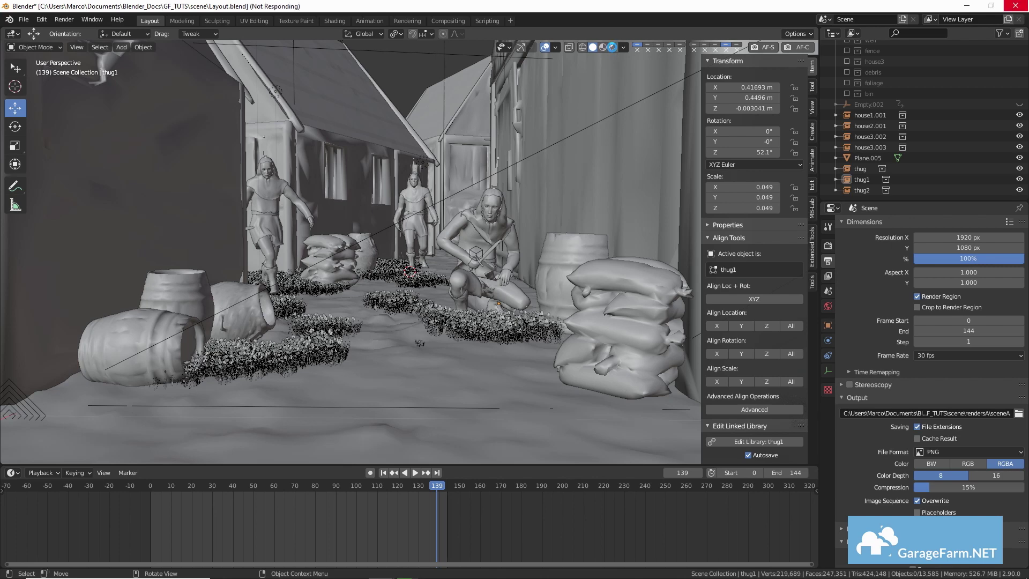
pyautogui.click(612, 47)
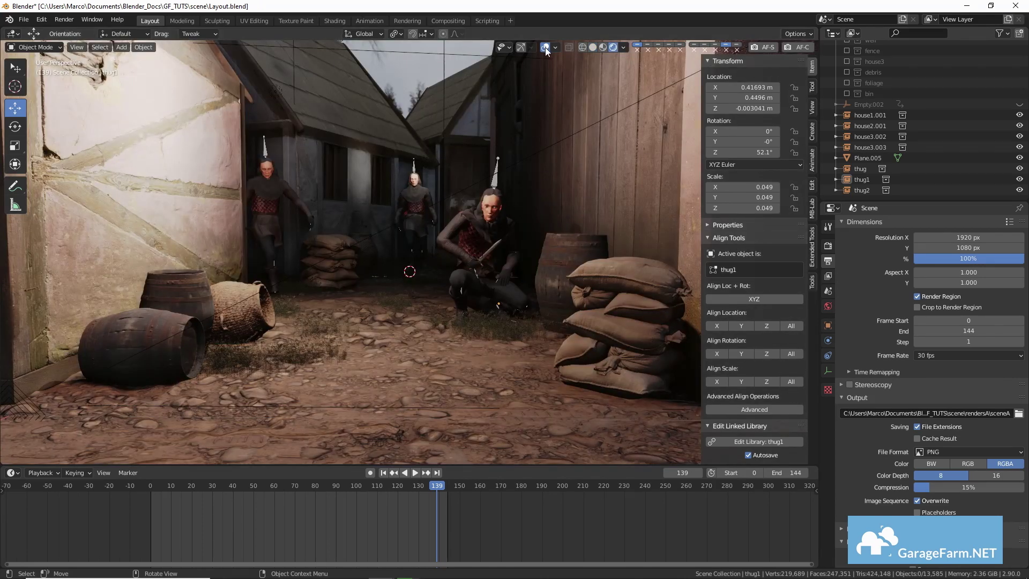
pyautogui.click(545, 47)
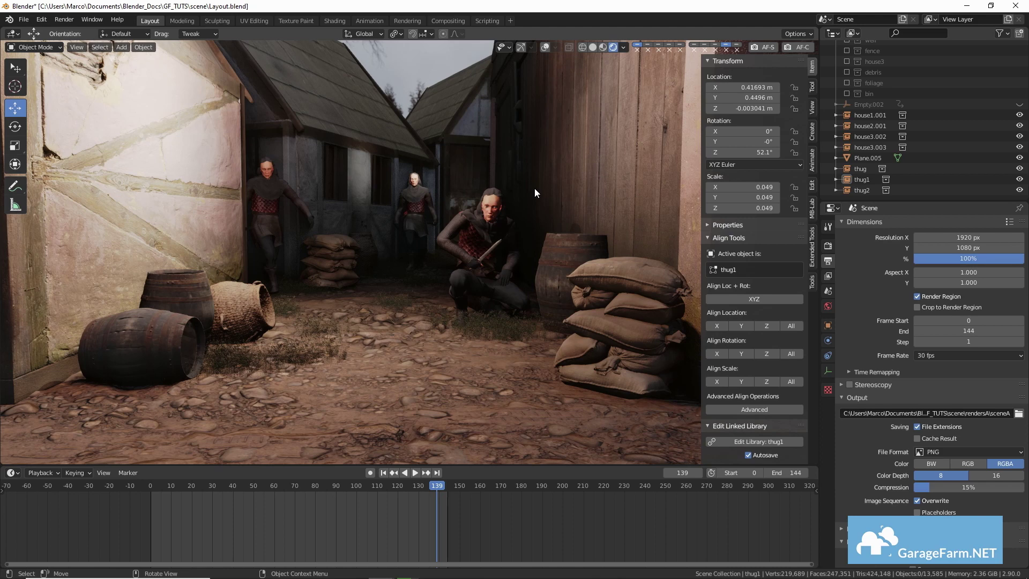
pyautogui.press('KP_0')
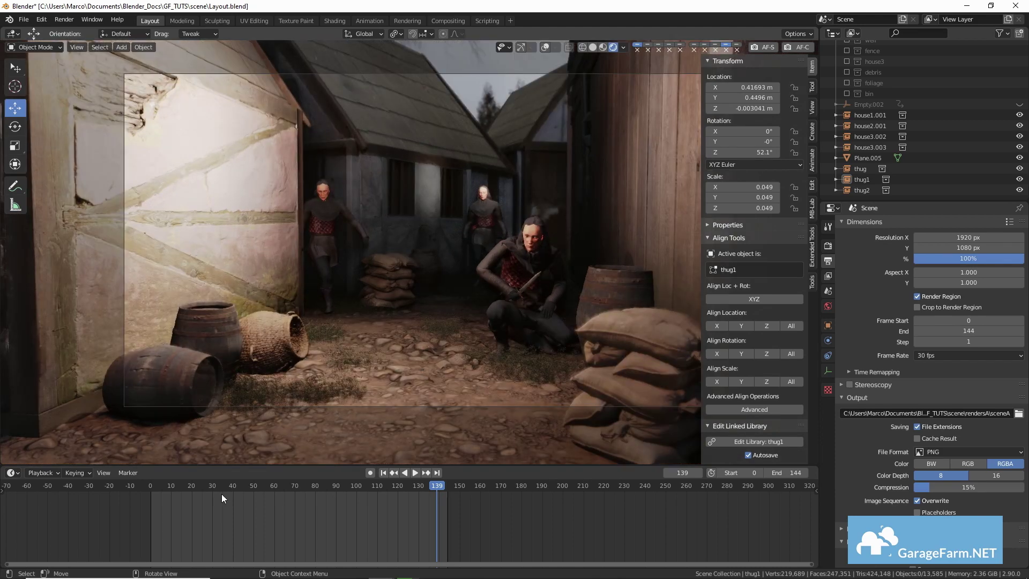
pyautogui.click(162, 485)
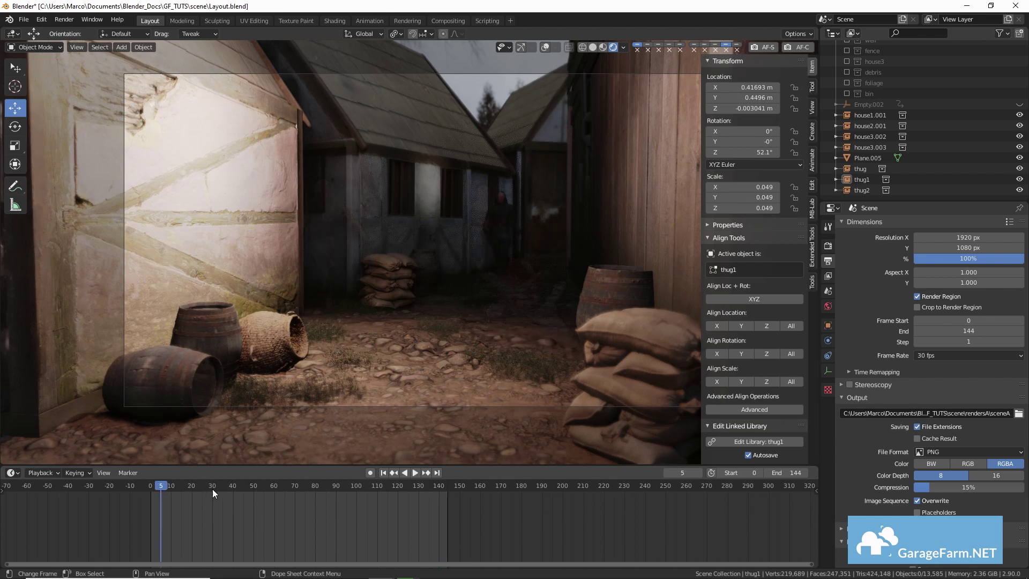